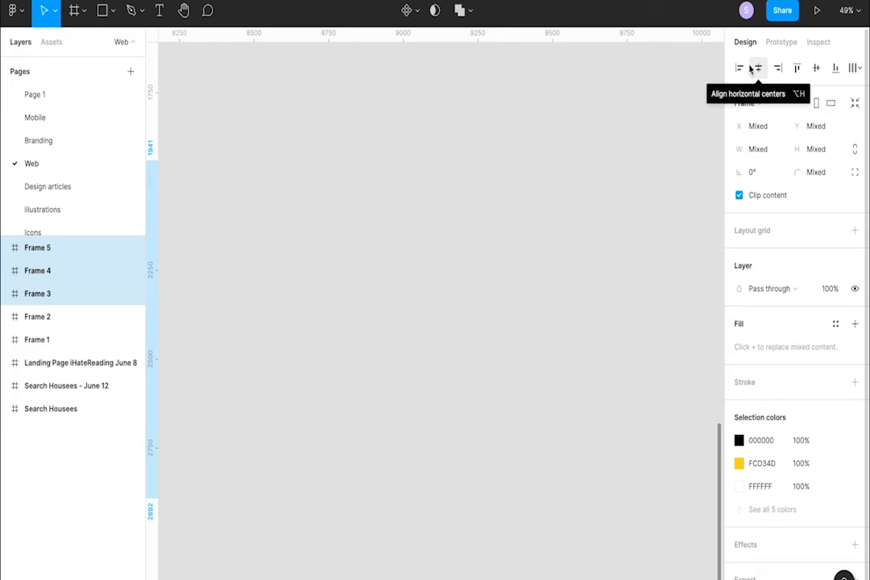
Draw a new frame about 1278 × 983 in the empty area of the Web page's canvas.
key("f")
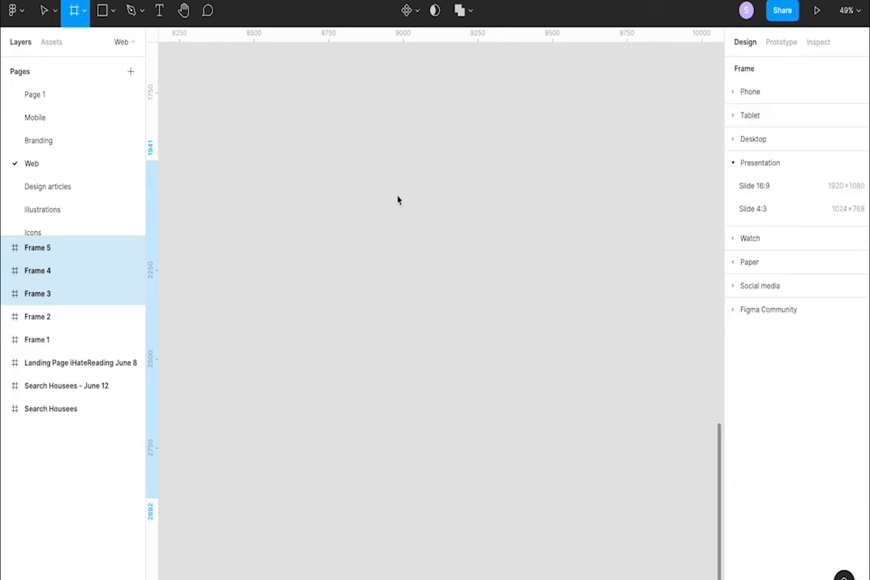
left_click_drag(254, 141, 636, 489)
left_click_drag(510, 365, 501, 354)
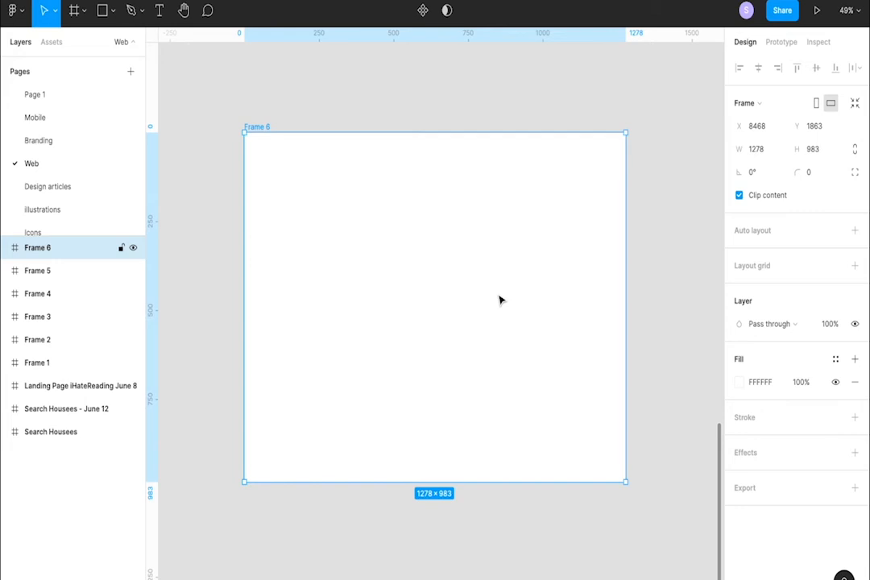
Draw a rectangle about 880 × 631 inside the new frame and move it to about X 109, Y 101.
key("r")
left_click_drag(314, 193, 577, 416)
left_click_drag(483, 315, 447, 291)
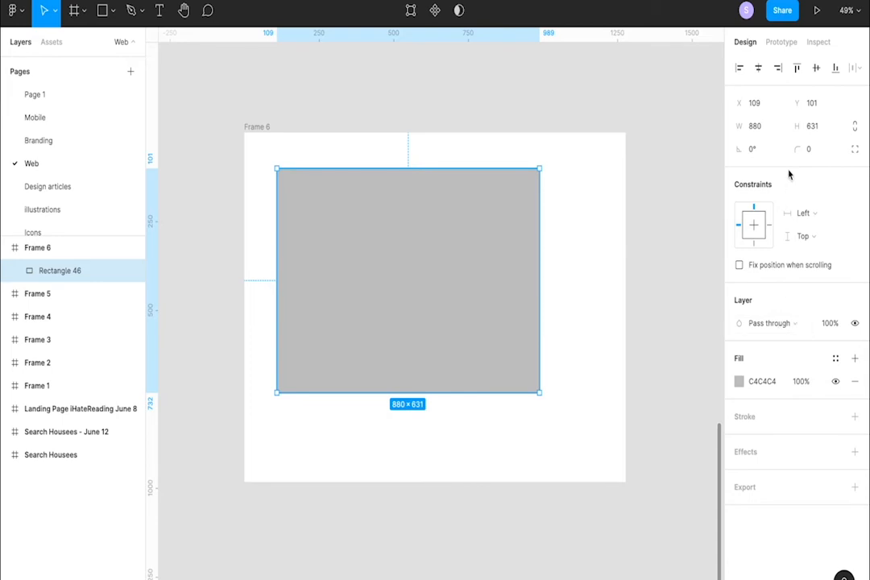
Increase the rectangle's width to 898.
left_click(770, 129)
key("Up")
key("Up")
key("Up")
key("Up")
key("Up")
key("Up")
key("Up")
key("Up")
key("Up")
key("Up")
key("Up")
key("Up")
key("Up")
key("Up")
key("Up")
key("Up")
key("Up")
key("Up")
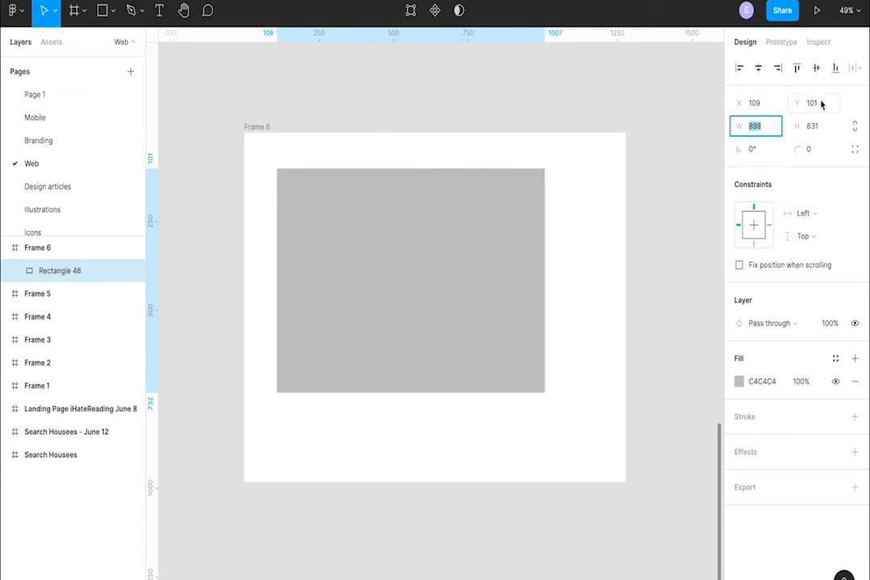
left_click(819, 128)
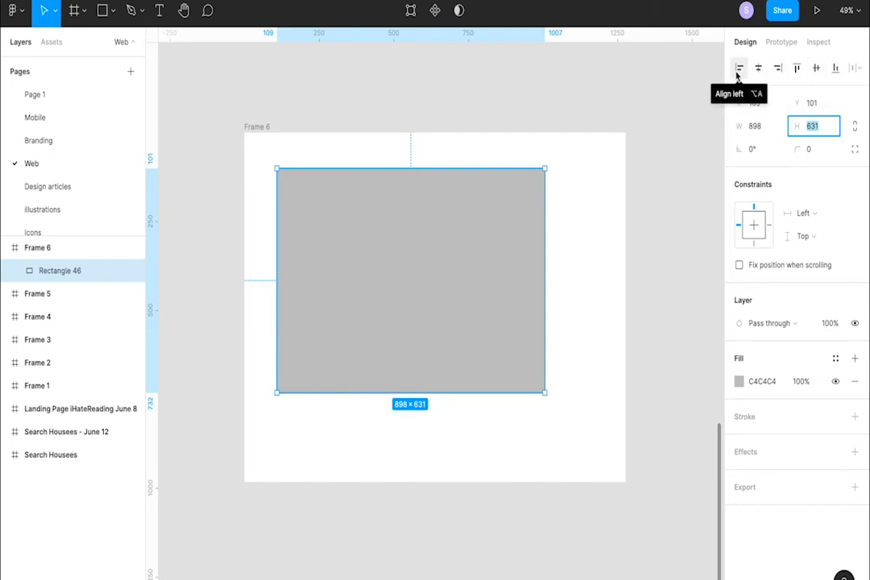
Try the horizontal centre, left, right, top and vertical centre alignments on the rectangle, and move it back near the frame's middle.
left_click_drag(471, 216, 492, 241)
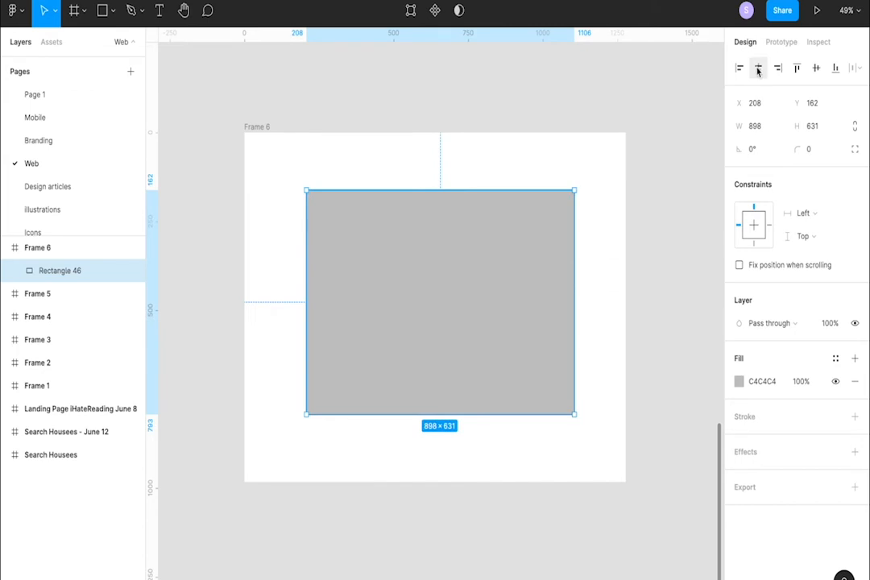
left_click(757, 69)
left_click(741, 70)
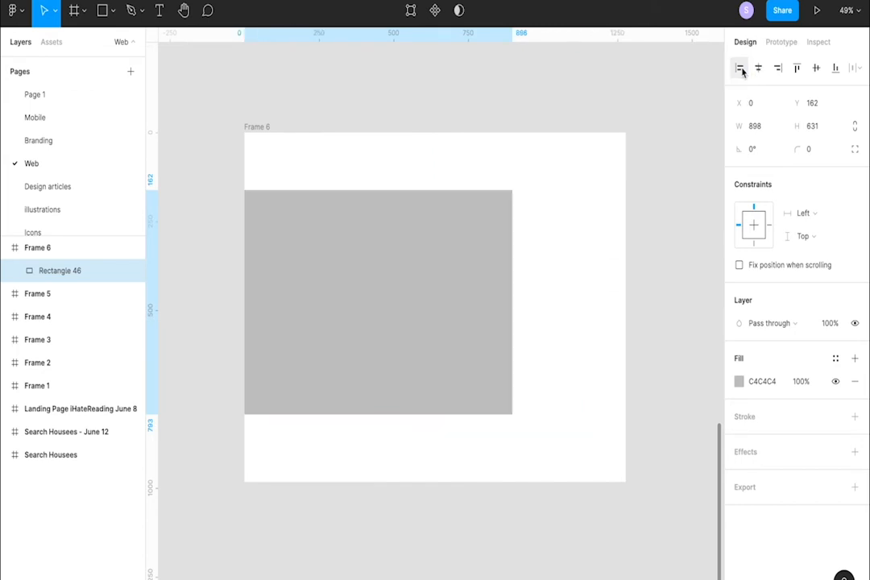
left_click(777, 67)
left_click(795, 68)
left_click(815, 68)
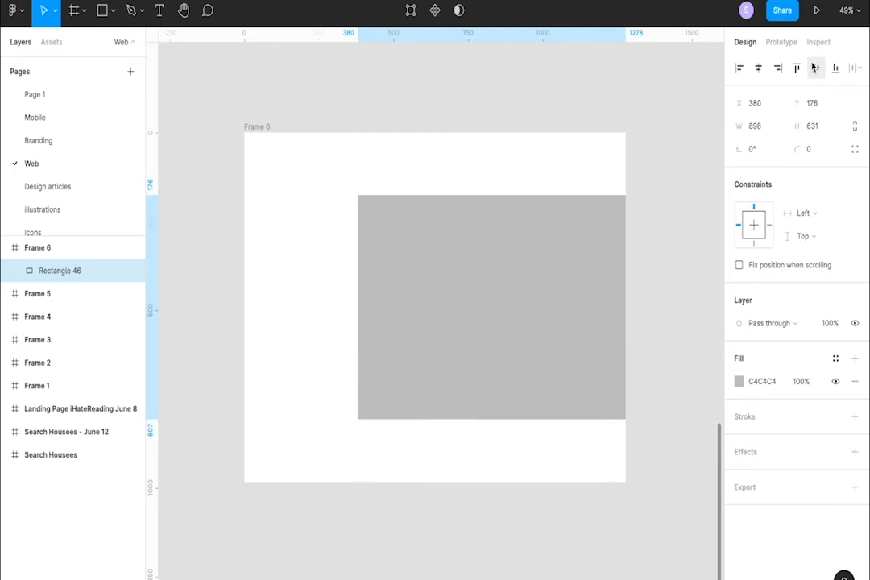
left_click_drag(514, 297, 458, 293)
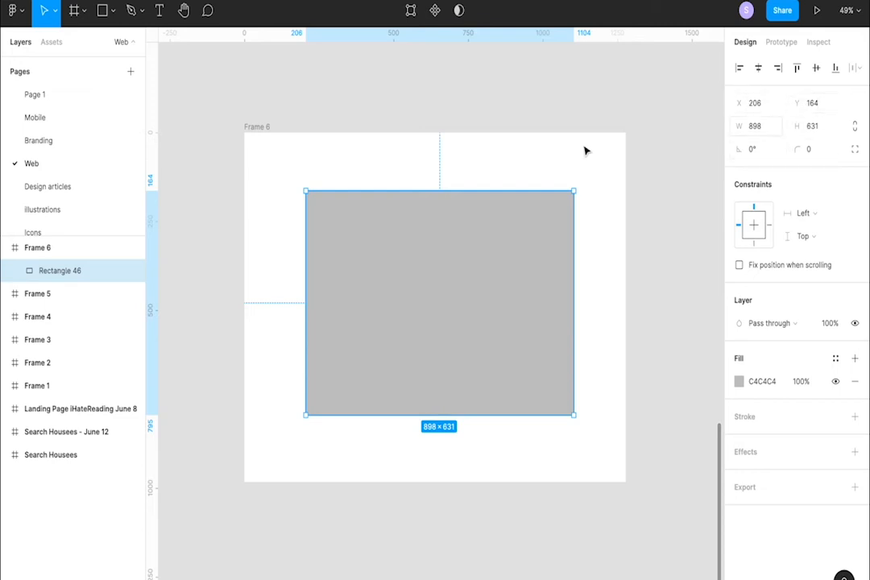
left_click_drag(362, 288, 396, 303)
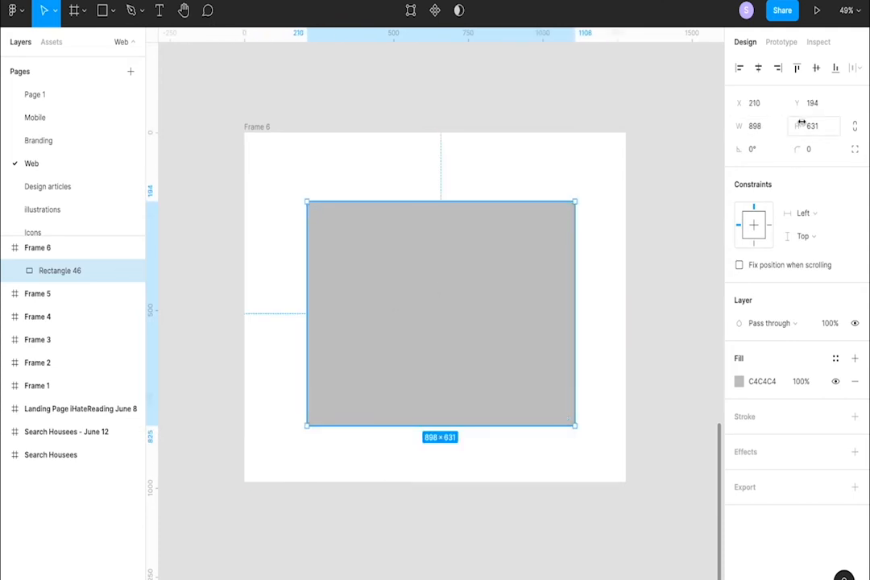
Try rotating the rectangle by 20° and set its rotation back to 0°.
left_click(767, 151)
type("20")
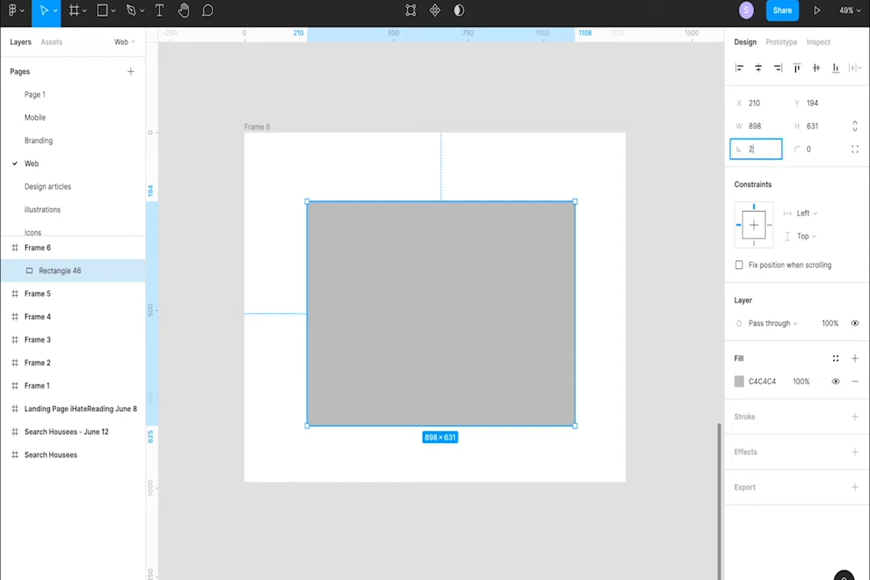
key("Return")
left_click(768, 151)
type("0")
key("Return")
Set the rectangle's corner radius to 20.
left_click(817, 149)
type("20")
key("Return")
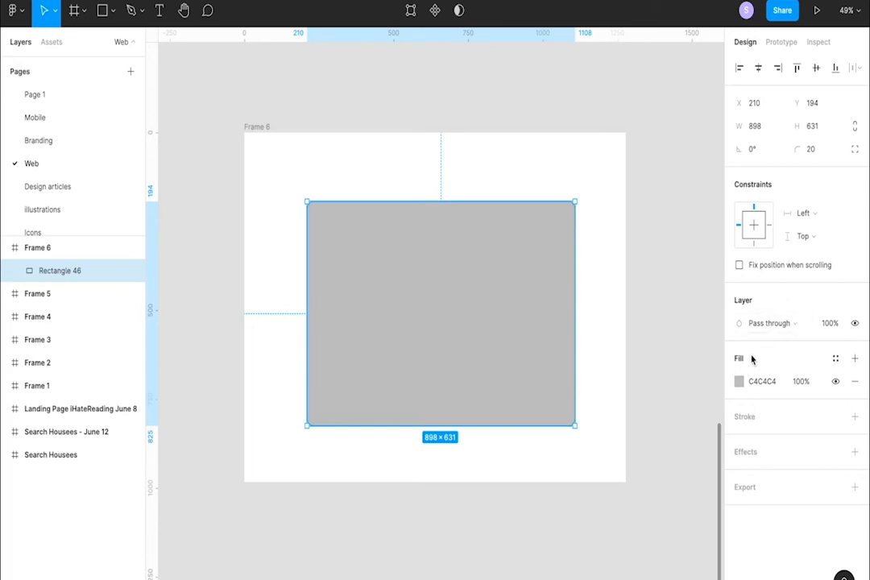
Fill the rectangle with the muted red BF6464.
left_click(738, 381)
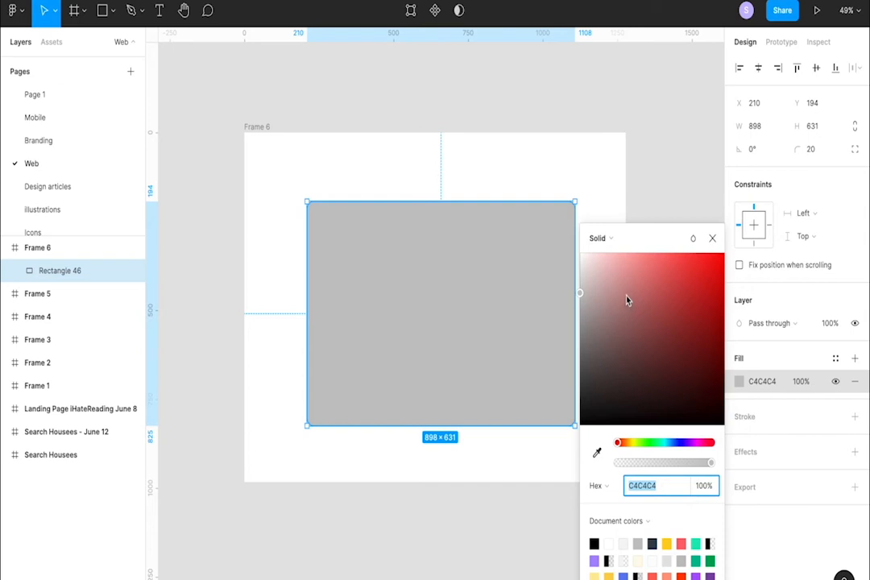
left_click_drag(627, 300, 650, 304)
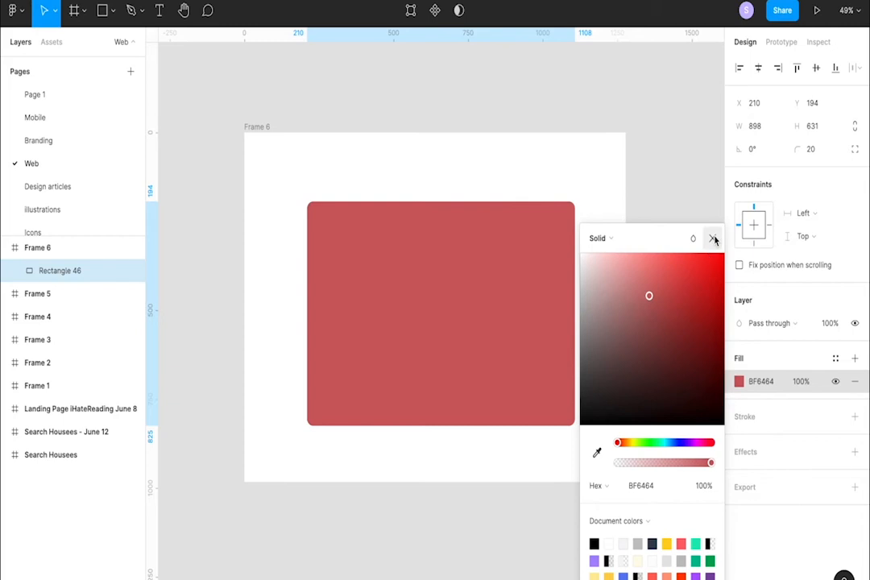
left_click(713, 239)
Change the rectangle's fill to the yellow document color FCD34D.
left_click(738, 381)
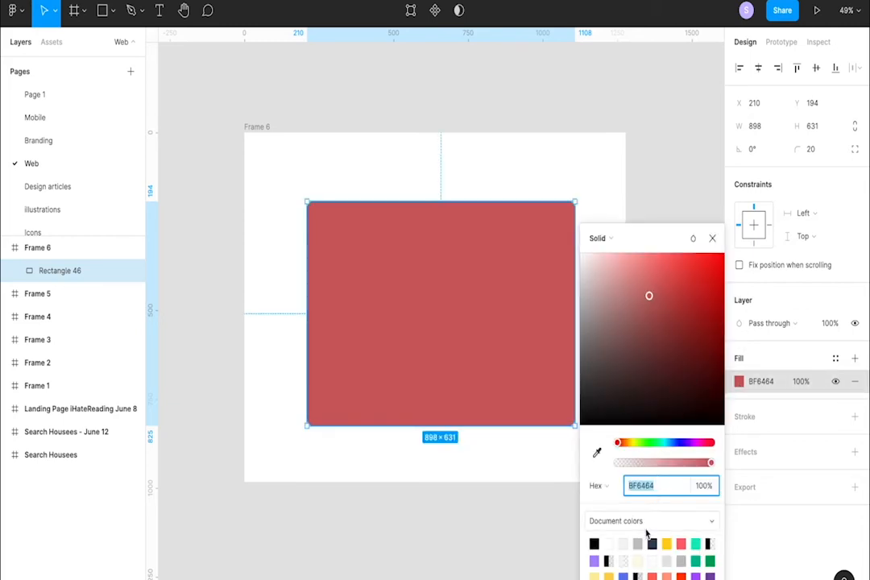
scroll(659, 559, "down", 3)
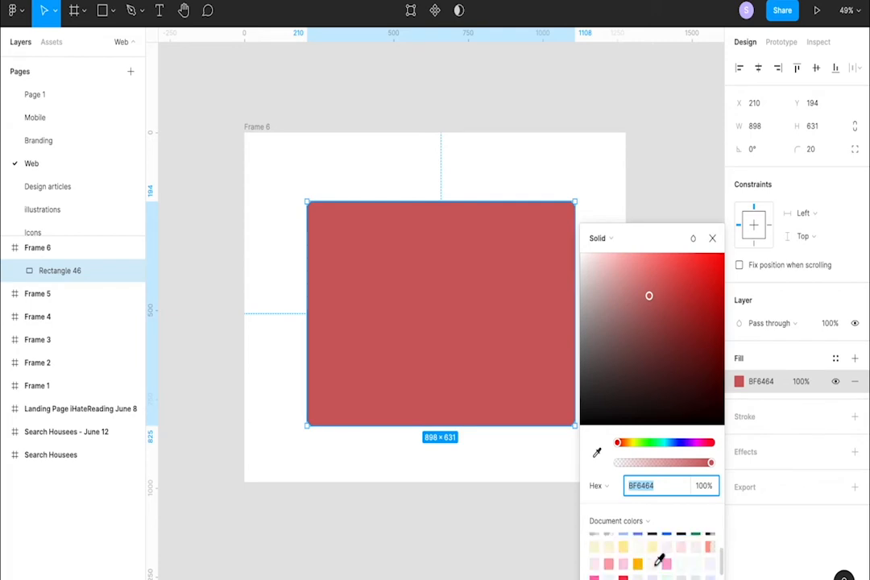
scroll(660, 562, "down", 1)
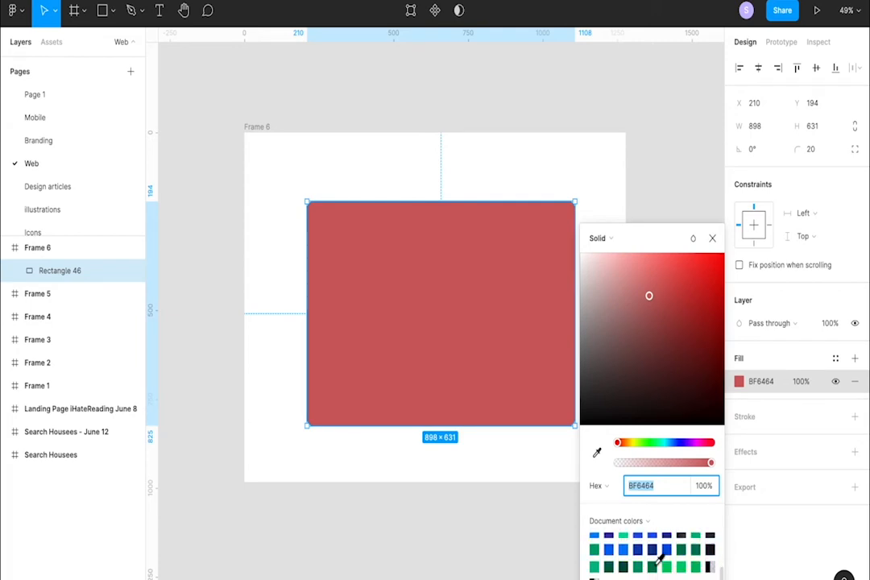
scroll(659, 561, "up", 5)
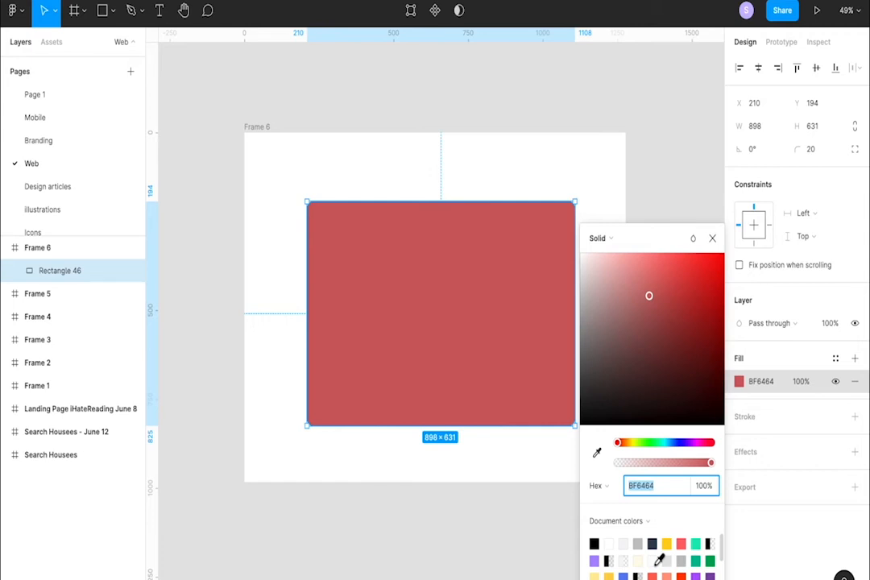
left_click(667, 544)
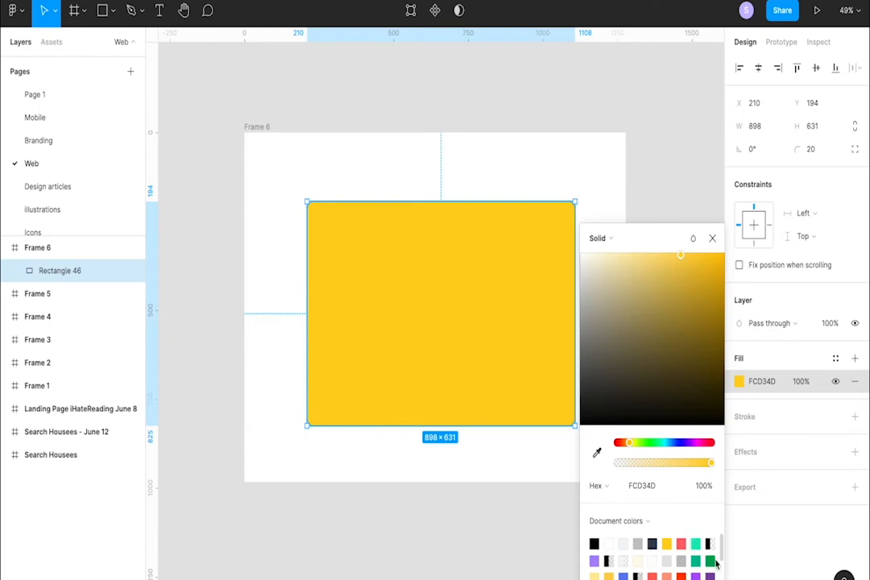
left_click(712, 239)
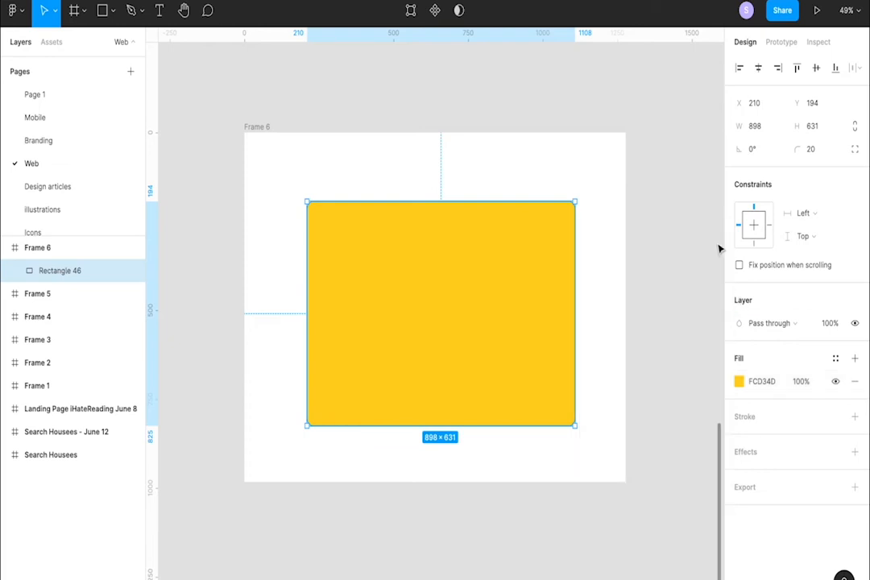
Add a black inside stroke of thickness 10 to the rectangle and move it to about X 190, Y 143.
left_click(746, 416)
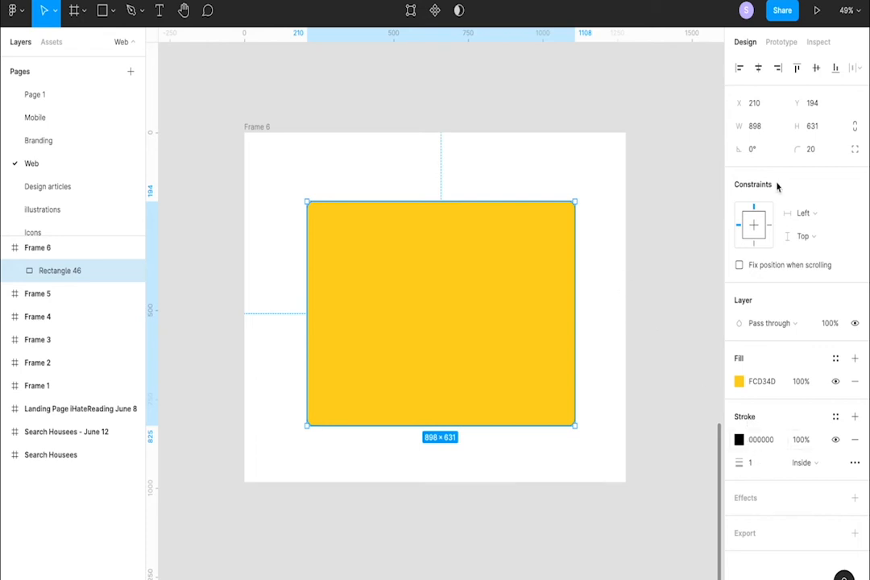
left_click(600, 231)
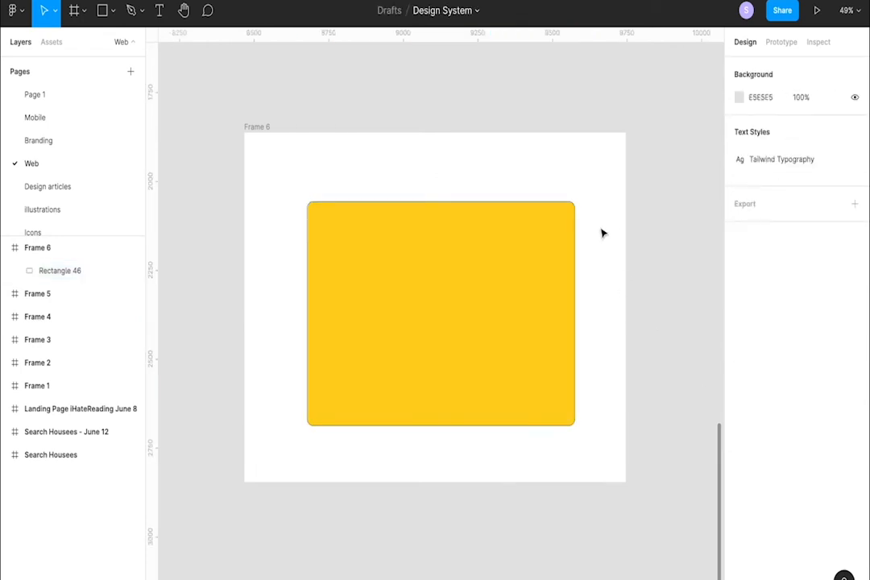
left_click(559, 237)
left_click(751, 463)
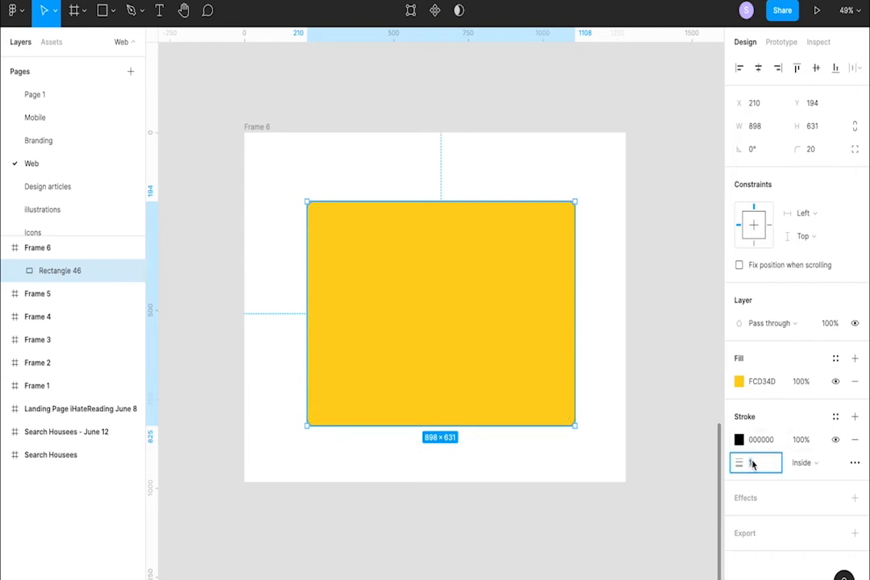
key("Up")
key("Up")
key("Up")
key("Up")
key("Up")
key("Up")
key("Up")
key("Up")
key("Up")
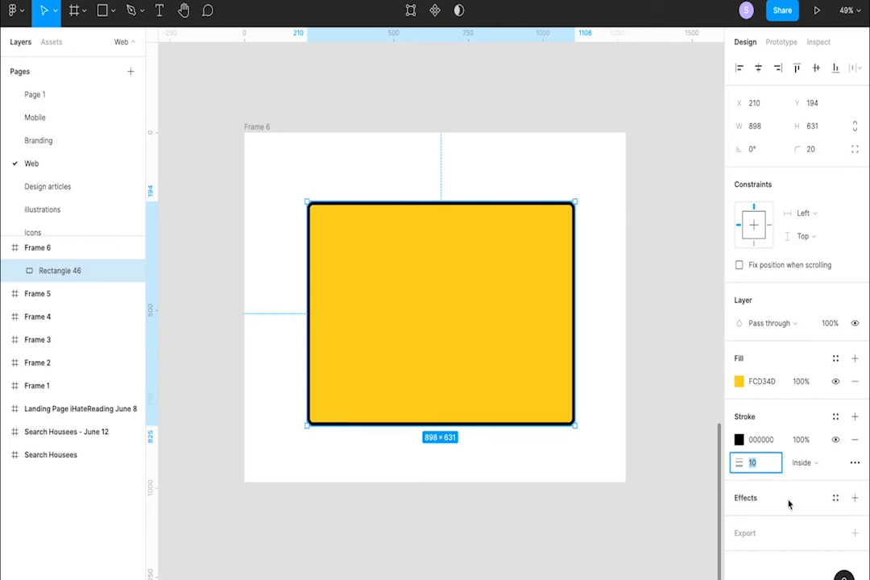
left_click_drag(485, 341, 484, 334)
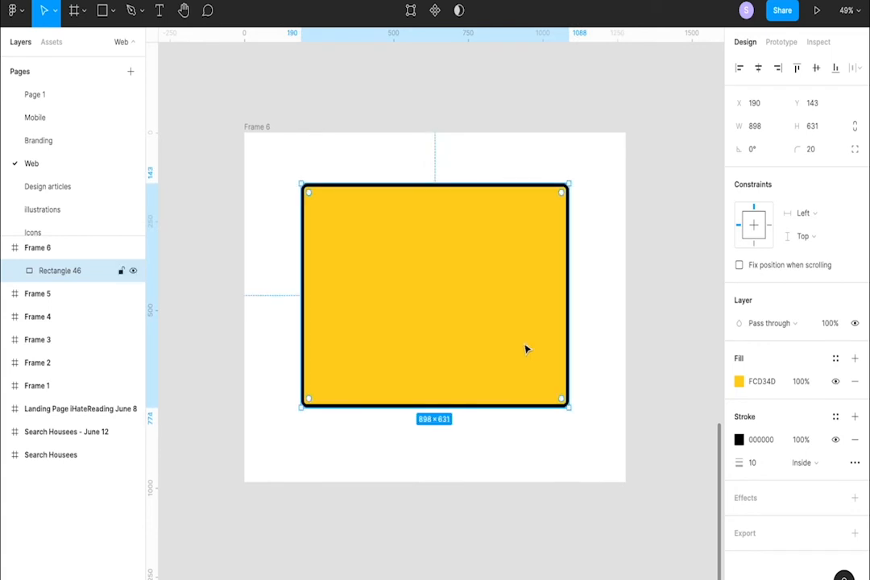
Add a drop shadow to the rectangle with X and Y offsets of 40.
left_click(753, 498)
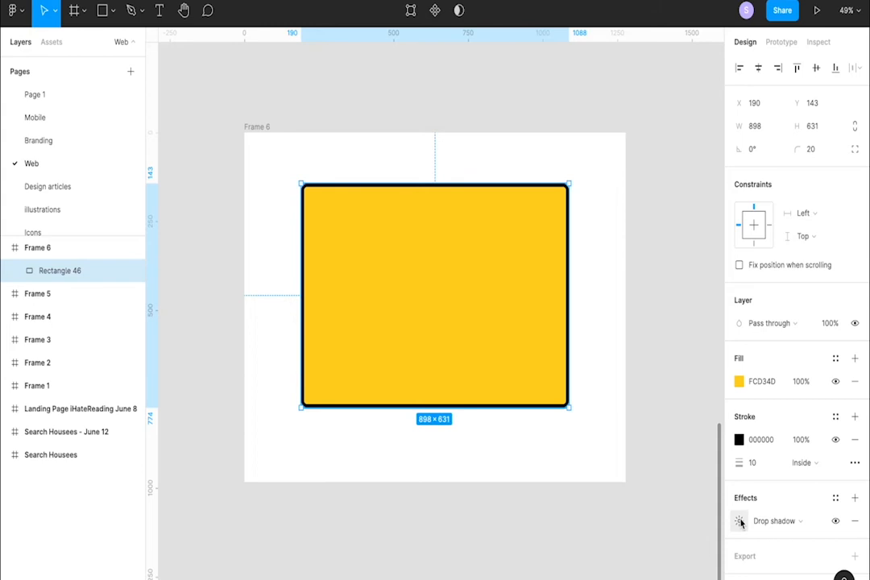
left_click(739, 521)
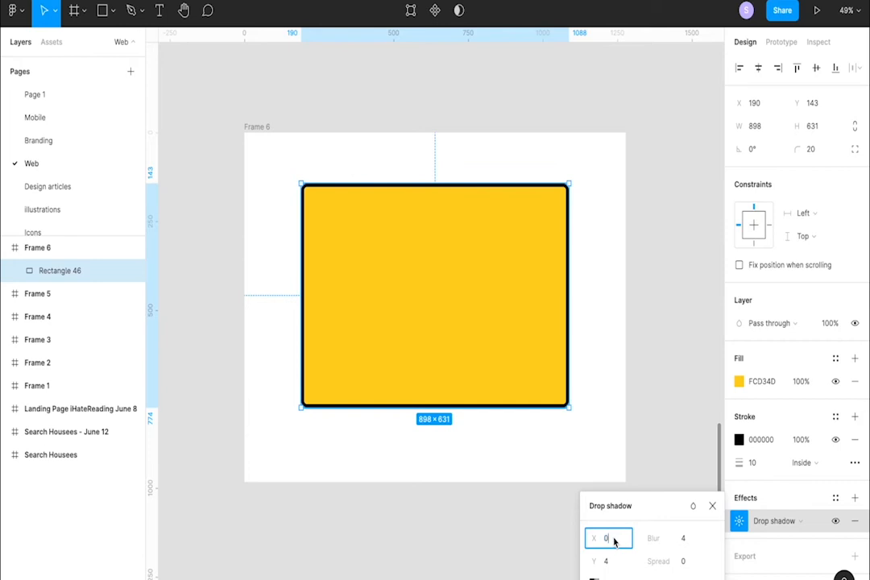
key("BackSpace")
type("40")
key("Tab")
type("40")
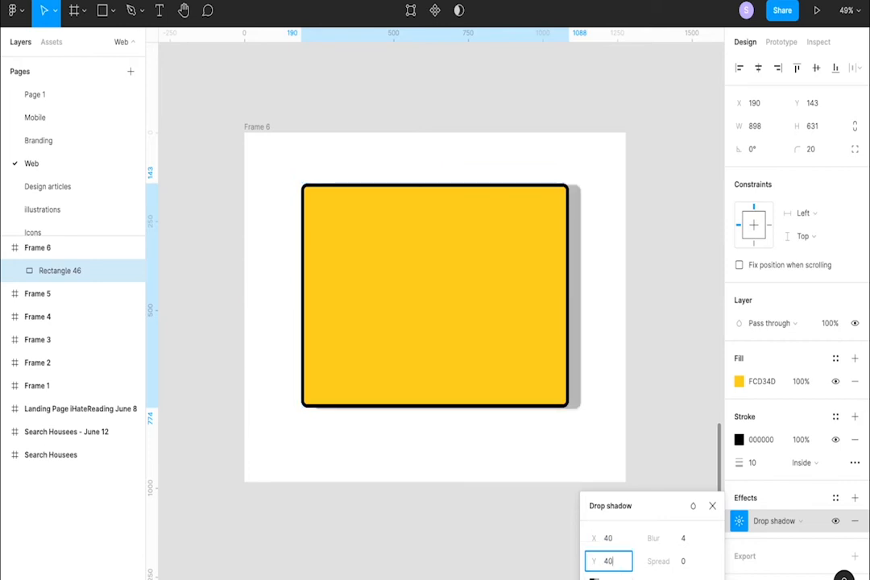
Color the drop shadow red F30000 at 50% opacity and set its blur to 6.
left_click(594, 576)
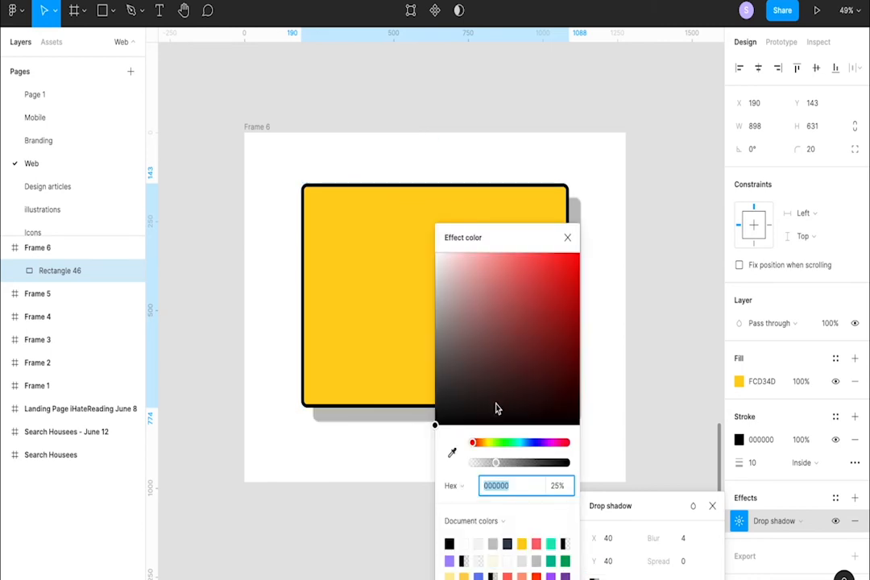
mouse_move(500, 392)
left_mouse_down()
mouse_move(586, 301)
mouse_move(597, 406)
mouse_move(606, 270)
mouse_move(592, 272)
left_mouse_up()
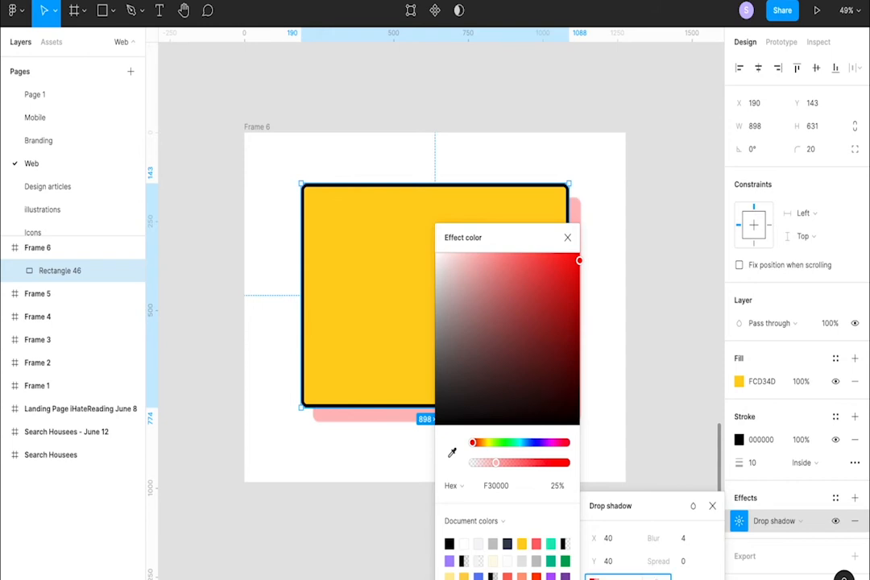
left_click(683, 540)
type("6")
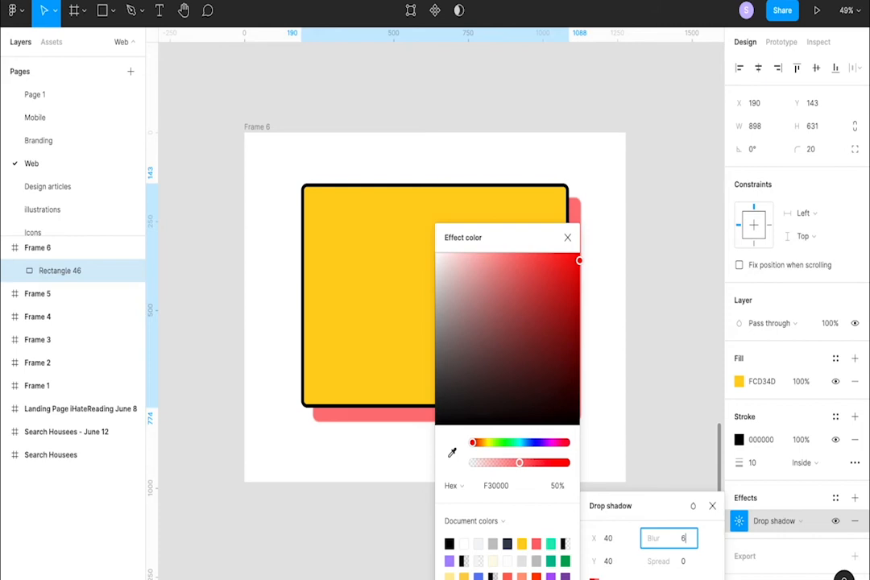
left_click(567, 236)
left_click(713, 485)
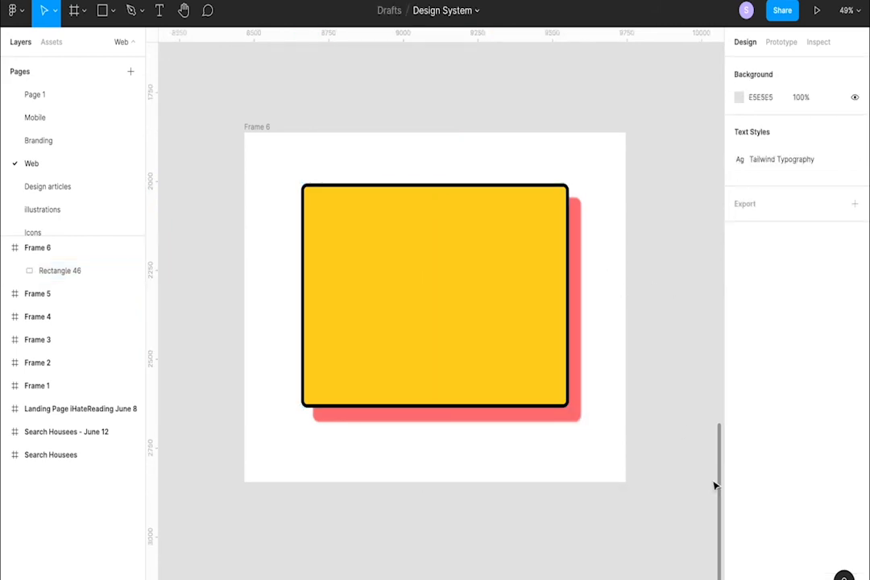
Move the rectangle to about X 218, Y 86 and add a 1x PNG export setting to it.
left_click_drag(458, 291, 471, 267)
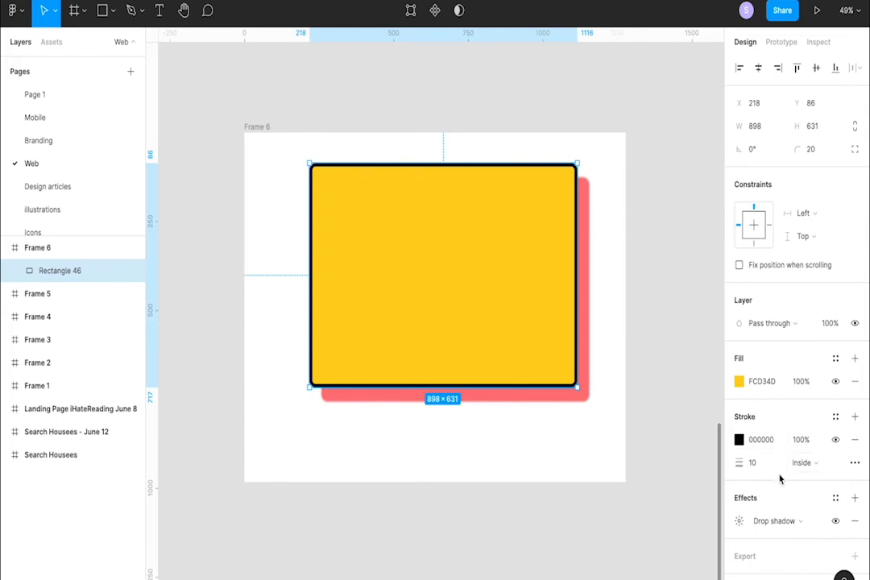
left_click(728, 557)
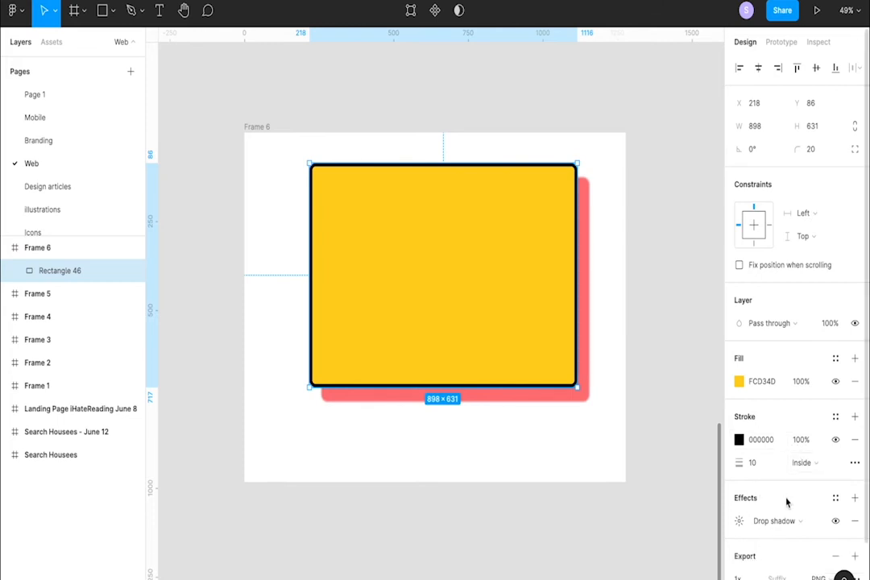
scroll(787, 503, "down", 2)
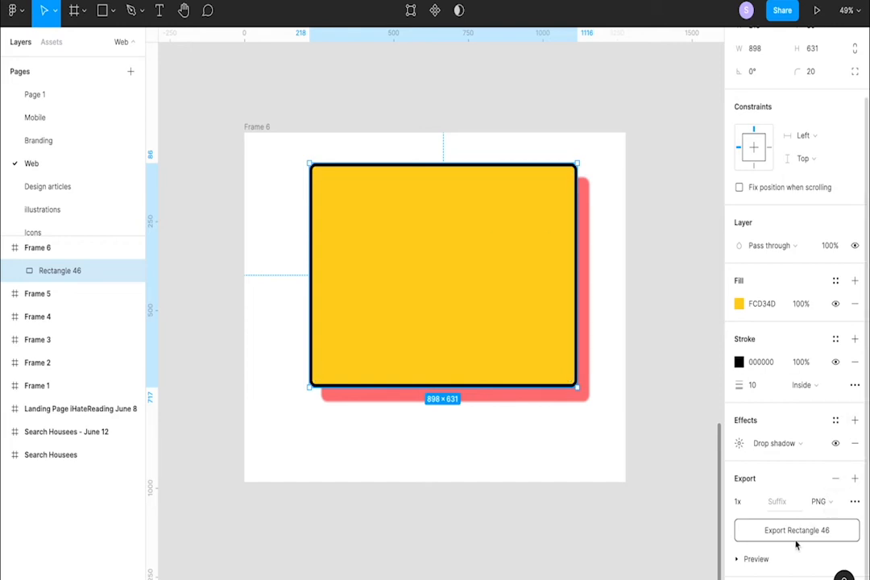
Preview the rectangle's export and review the available export file formats without changing the PNG choice.
left_click(737, 559)
scroll(797, 520, "down", 3)
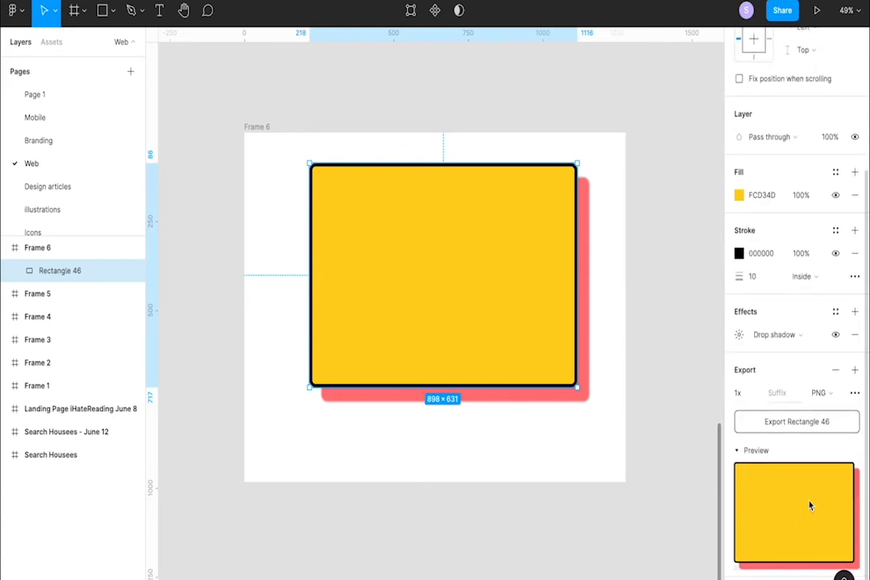
left_click(834, 394)
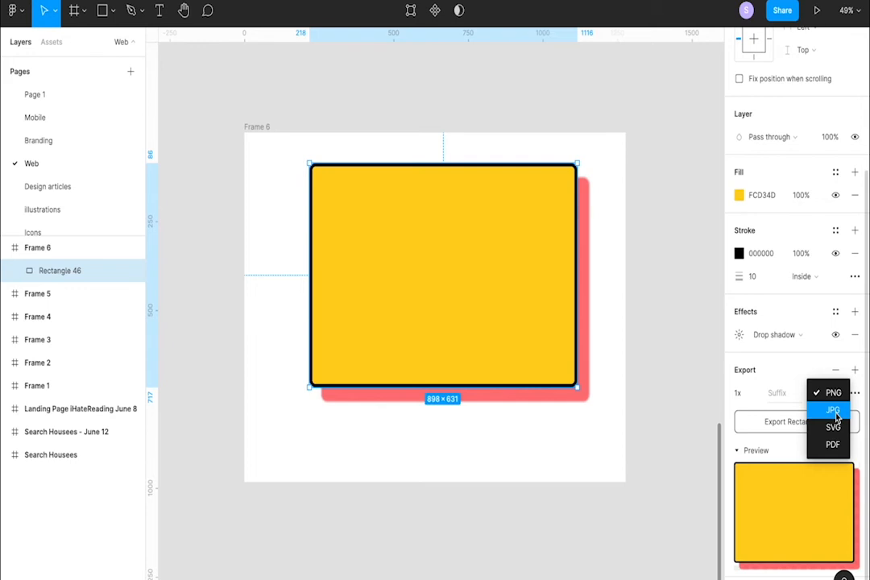
left_click(779, 389)
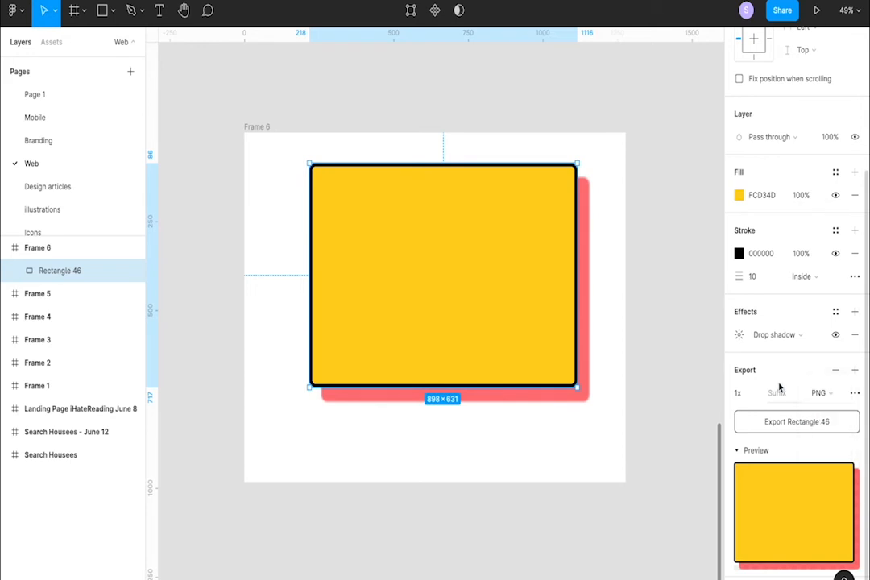
Add a 1x PNG export setting to Frame 6 and bring its export preview into view.
left_click(260, 127)
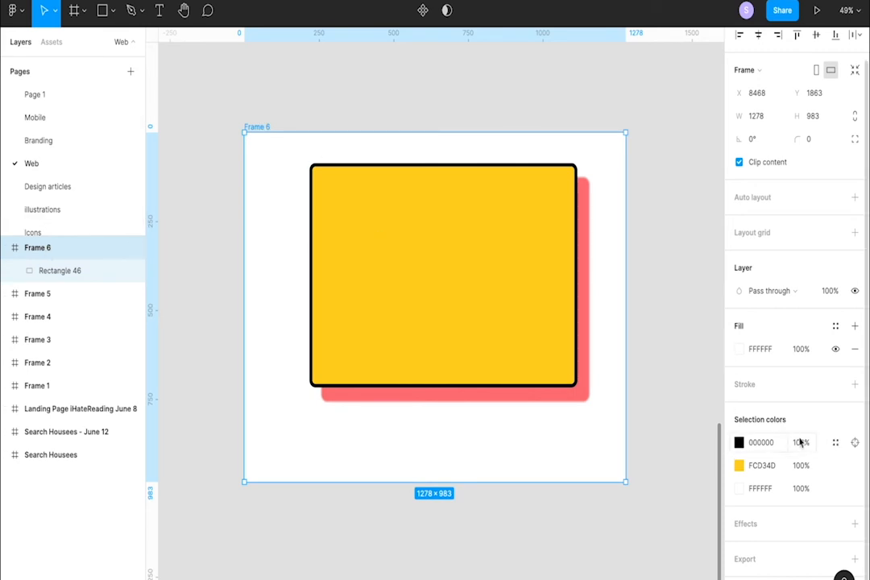
left_click(757, 558)
scroll(781, 510, "down", 2)
scroll(785, 499, "down", 2)
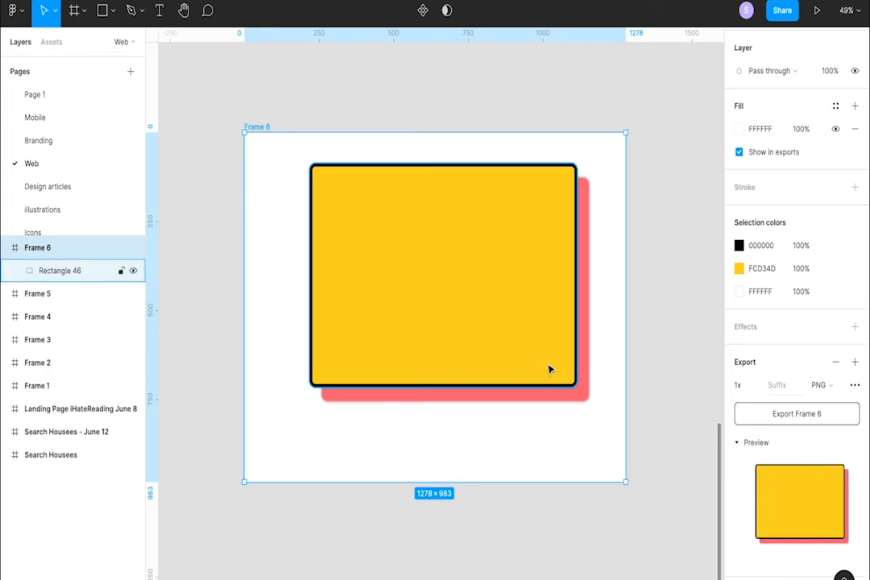
Shrink the yellow rectangle, duplicate it into a two-by-two grid inside Frame 6, and reselect the frame to preview its export.
left_click(475, 286)
left_click_drag(575, 386, 441, 270)
left_click_drag(391, 222, 377, 375)
left_click(267, 129)
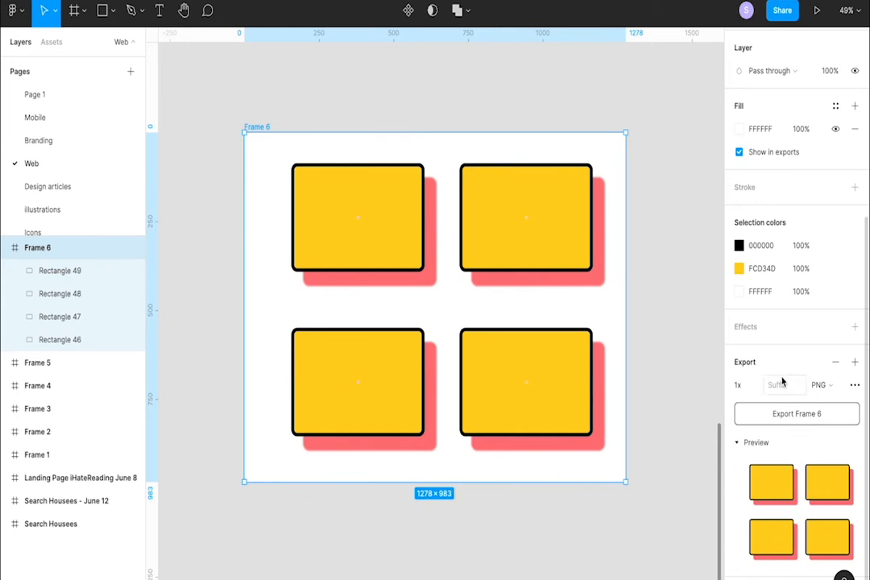
scroll(828, 292, "up", 5)
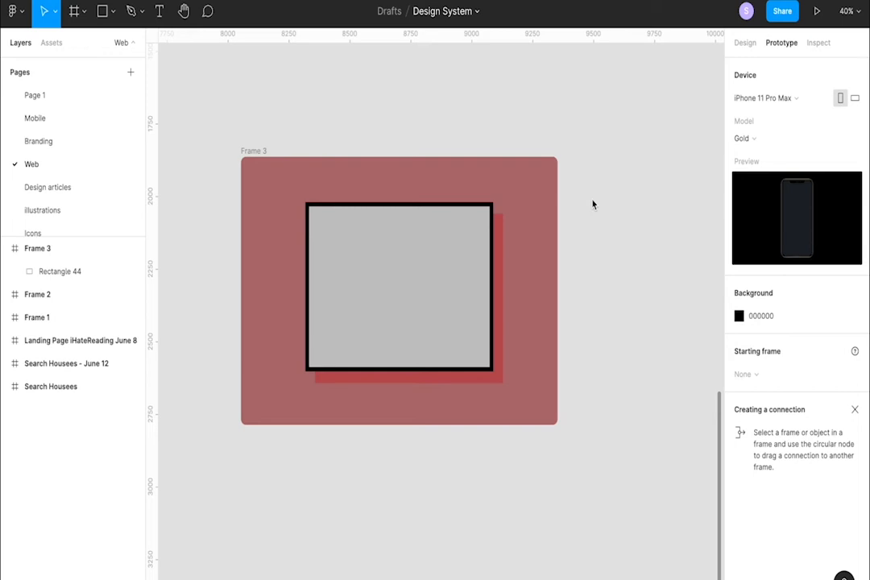
Draw a new frame about 522 by 675 on the empty canvas to the right of Frame 3.
scroll(611, 213, "right", 10)
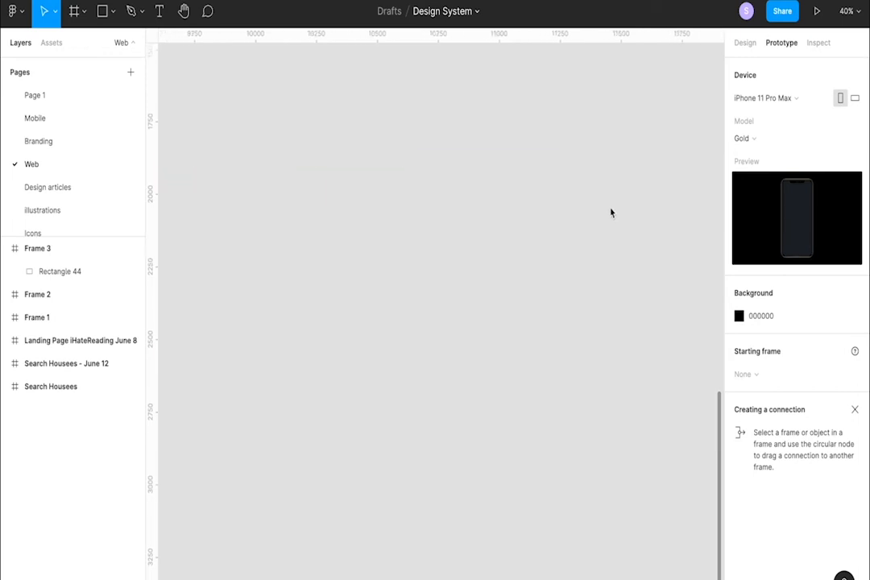
scroll(295, 215, "up", 3)
key("f")
left_click_drag(271, 148, 485, 476)
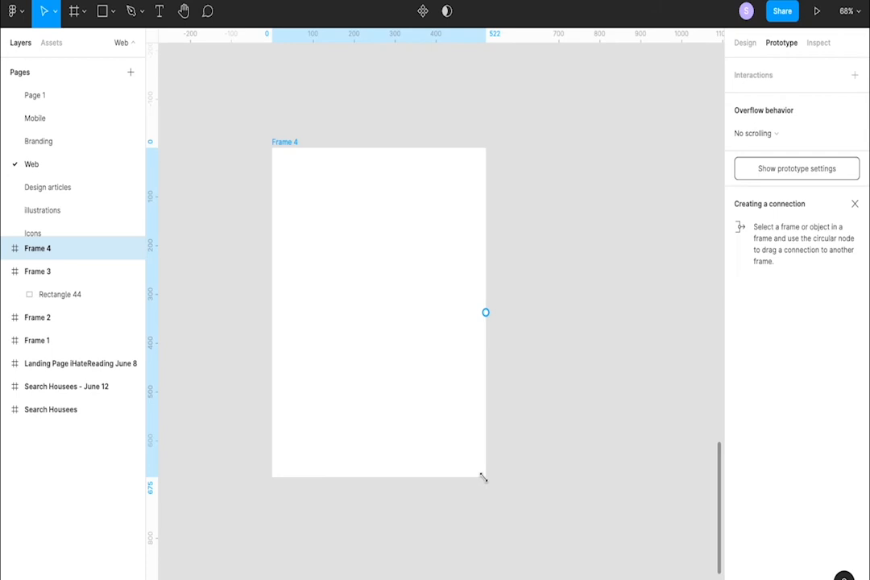
Resize the new frame to the iPhone 11 Pro Max preset and duplicate it to its right.
left_click(745, 44)
left_click(757, 103)
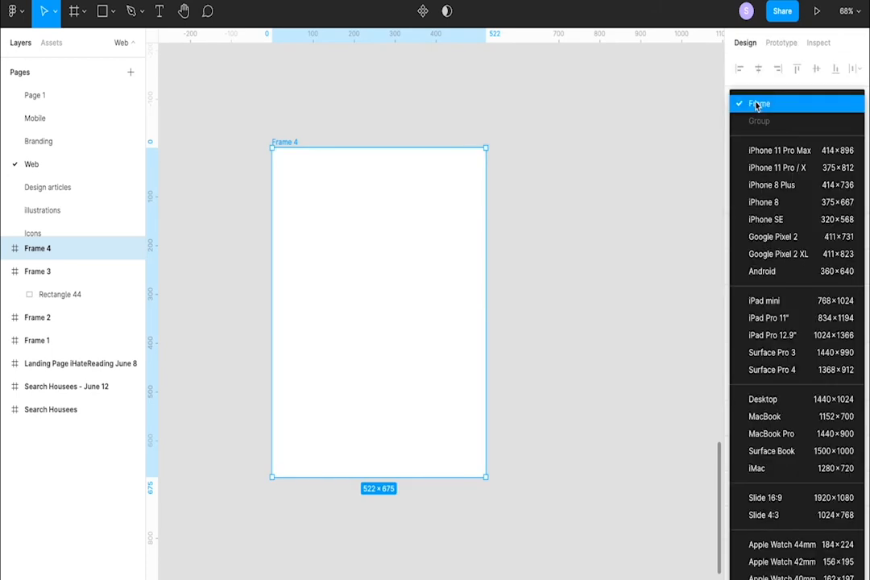
left_click(773, 151)
left_click_drag(379, 294, 615, 257)
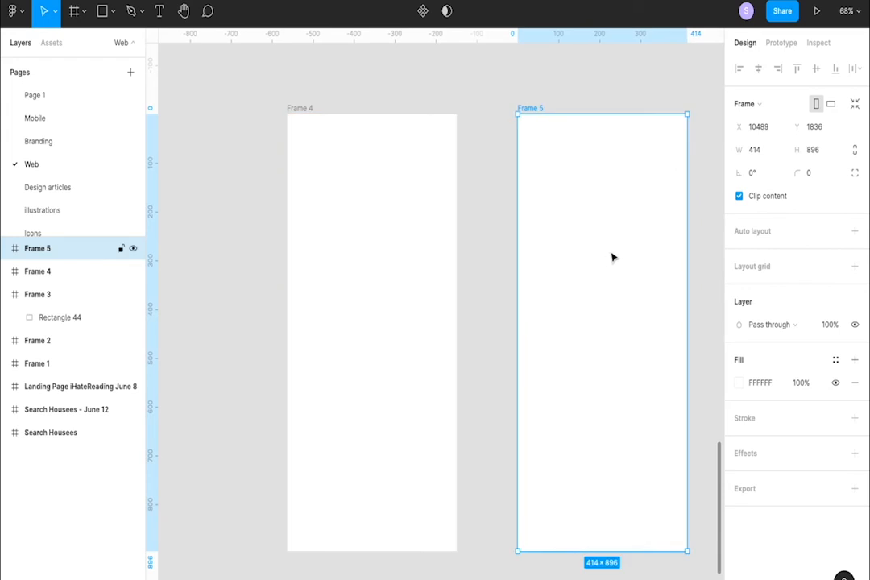
Examine the prototype options for Frame 5 and Frame 4.
left_click(783, 44)
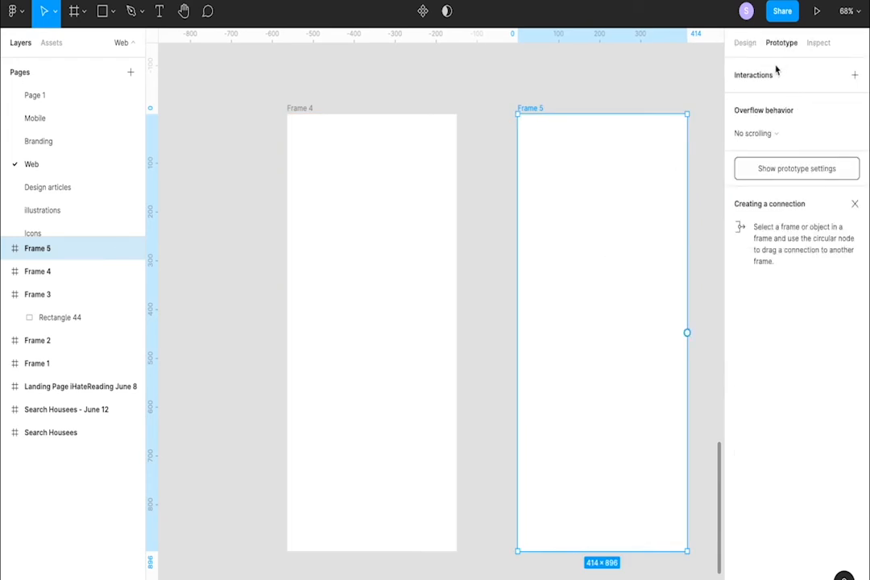
left_click(394, 178)
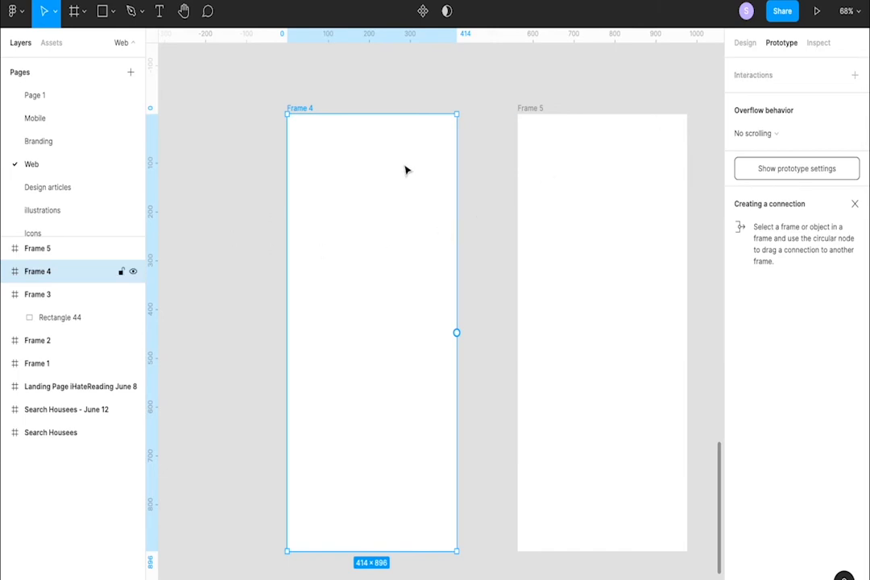
left_click(608, 180)
left_click(368, 208)
key("t")
left_click(322, 208)
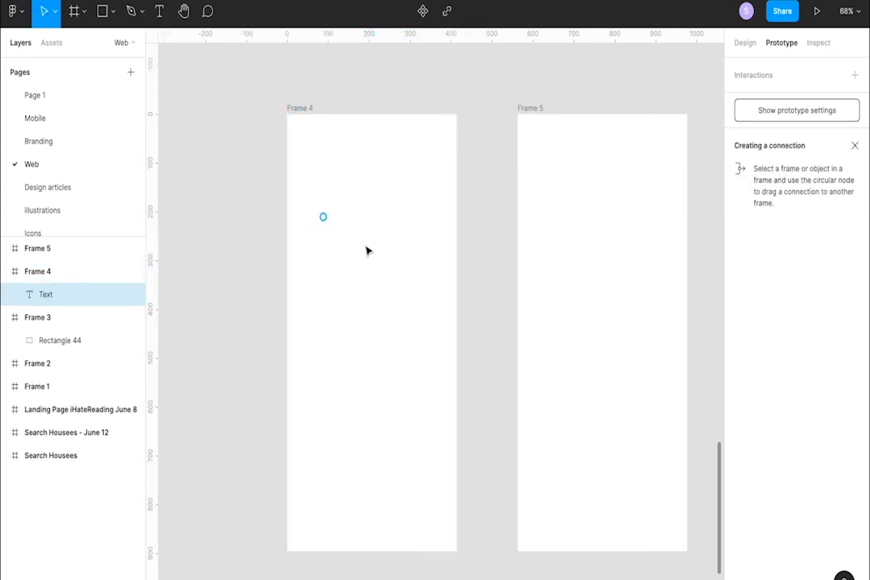
key("Escape")
Draw a rectangle about 296 by 111 in the middle of Frame 4 and add the text "Move to frame 5" over it.
key("r")
mouse_move(308, 387)
left_mouse_down()
mouse_move(458, 460)
mouse_move(431, 450)
mouse_move(389, 325)
left_mouse_up()
key("t")
left_click(344, 322)
type("Move")
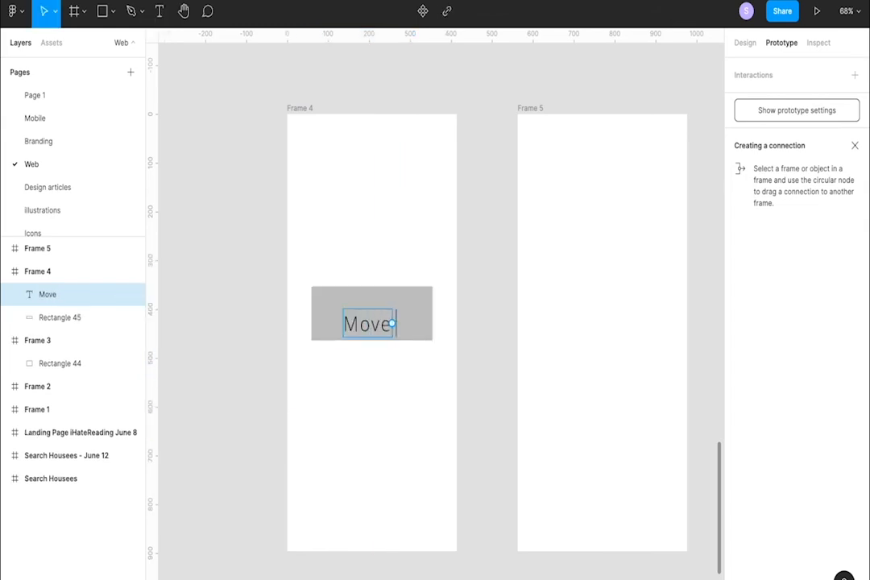
type(" to frame 5")
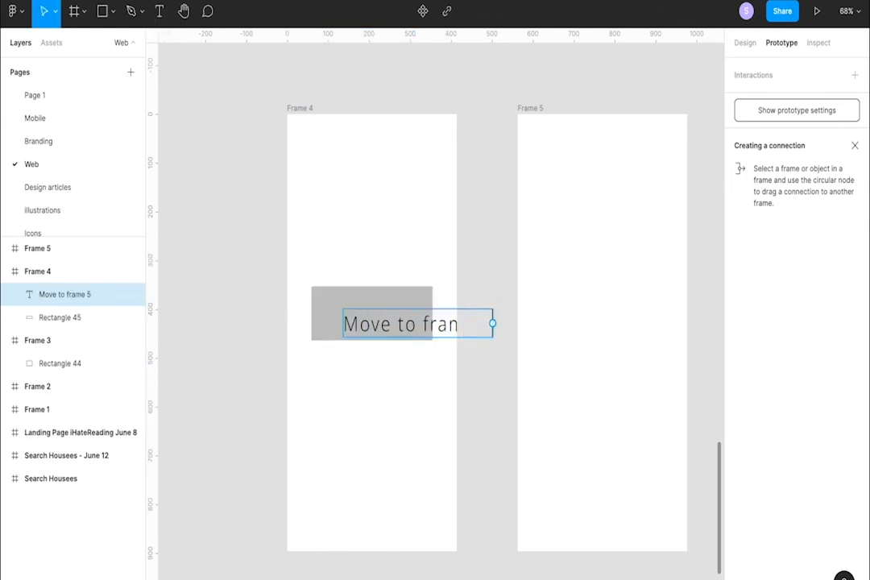
Set the label's font size to 32 and move it onto the grey rectangle at about X 77, Y 387.
key("ctrl+a")
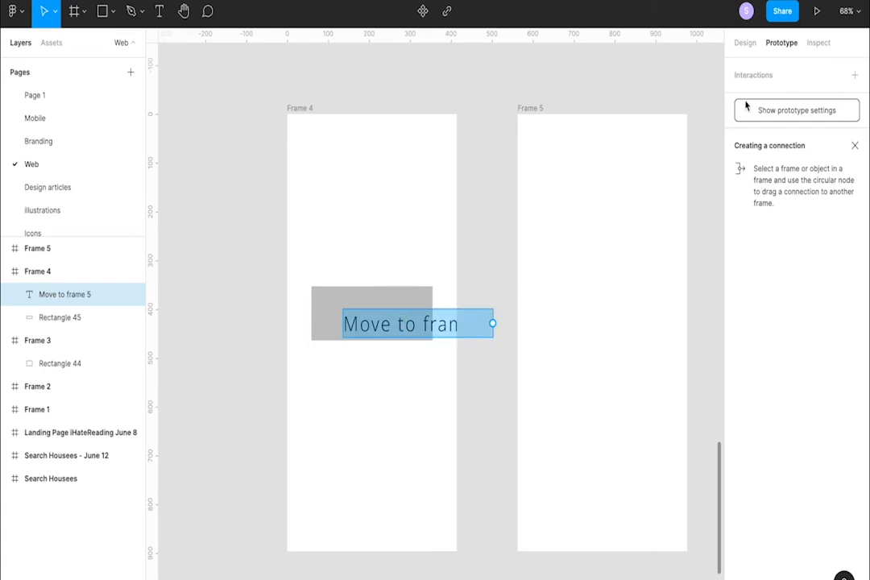
left_click(745, 42)
left_click(813, 407)
type("22")
key("Return")
left_click(823, 409)
type("32")
key("Return")
left_click_drag(426, 322, 400, 314)
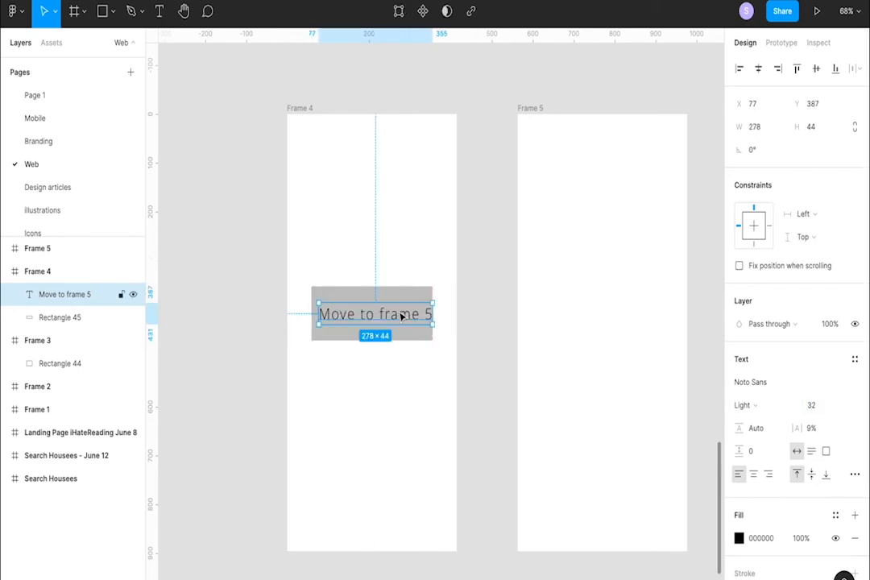
Copy the rectangle and its label from Frame 4 to the matching place in Frame 5.
scroll(401, 314, "up", 2)
left_click_drag(331, 252, 440, 380)
scroll(441, 380, "right", 2)
left_click_drag(340, 296, 604, 292)
Change the label in Frame 5 to "Move to frame 4" and center both labels horizontally on their rectangles.
double_click(640, 306)
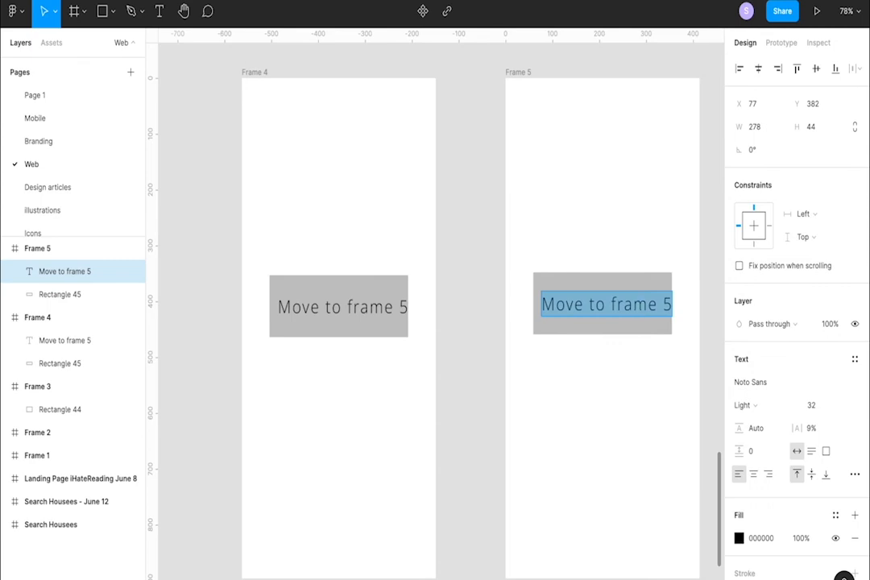
key("Right")
key("BackSpace")
type("4")
key("Escape")
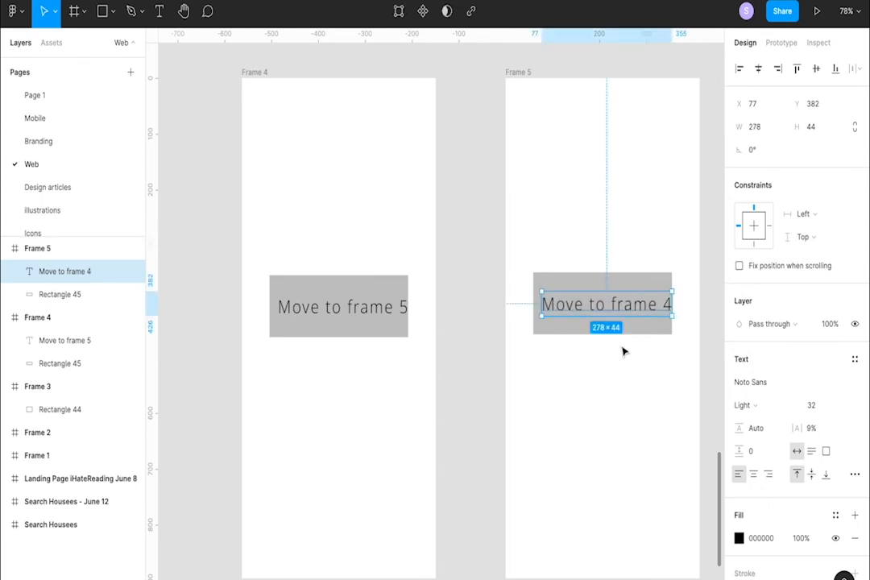
left_click_drag(625, 311, 619, 313)
left_click_drag(380, 311, 374, 310)
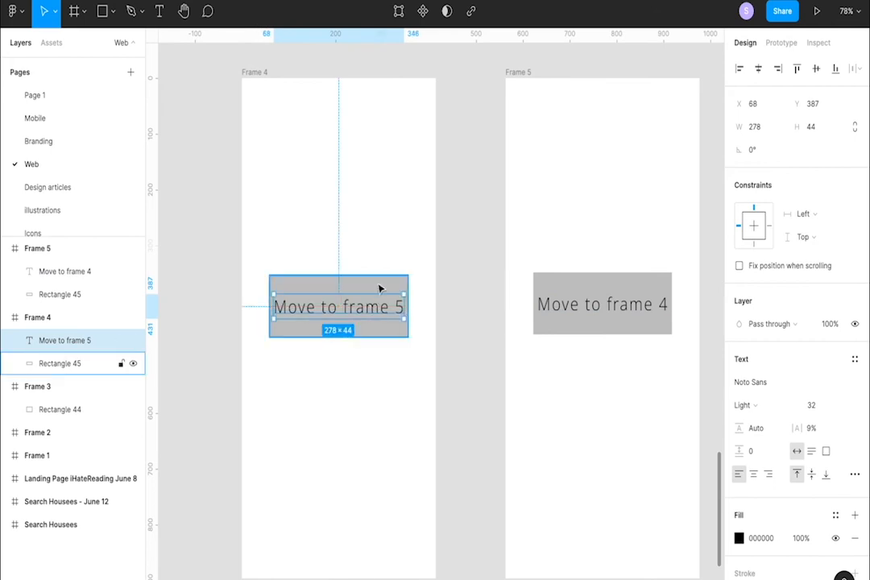
Fill the rectangle behind "Move to frame 5" with the yellow document color FCD34D.
left_click(379, 287)
left_click(738, 382)
left_click(668, 544)
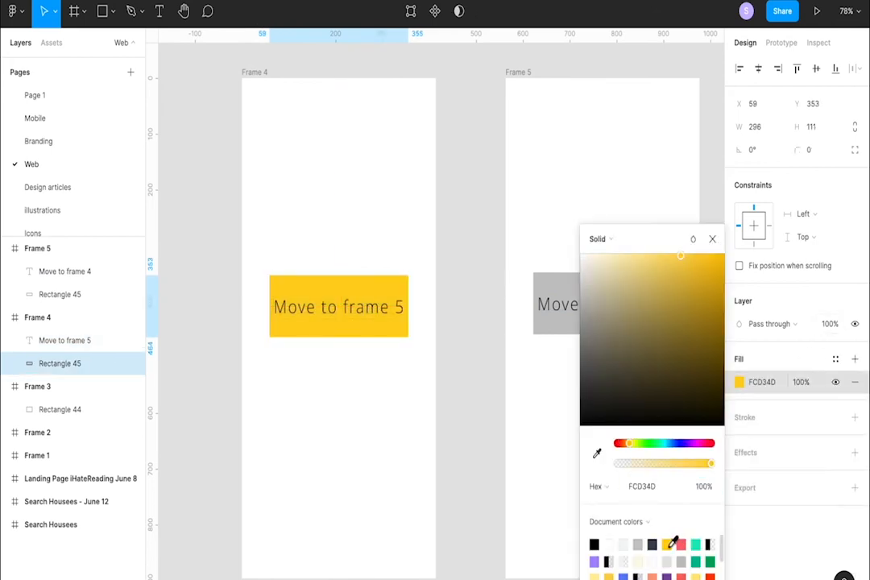
left_click(559, 345)
Give the rectangle behind "Move to frame 4" the same yellow document color as its fill.
left_click(573, 287)
left_click(738, 382)
left_click(706, 481)
left_click(669, 545)
left_click(528, 448)
left_click(619, 322)
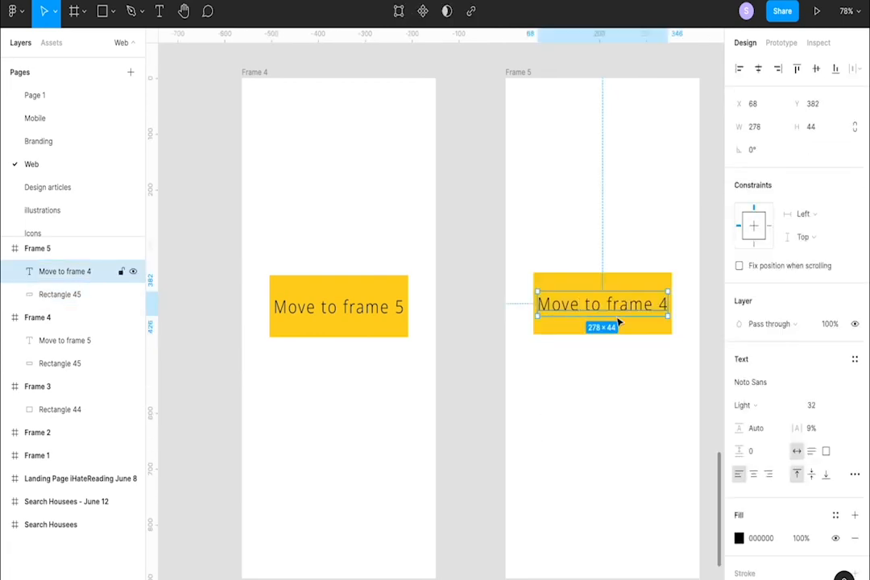
left_click(627, 382)
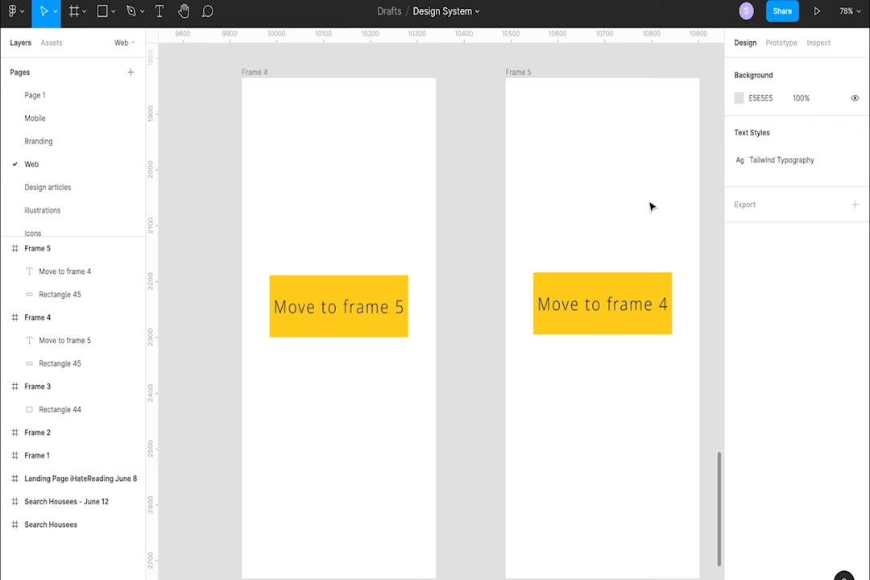
Examine the prototype settings from Frame 4 and Frame 5, including the device choice.
left_click(781, 44)
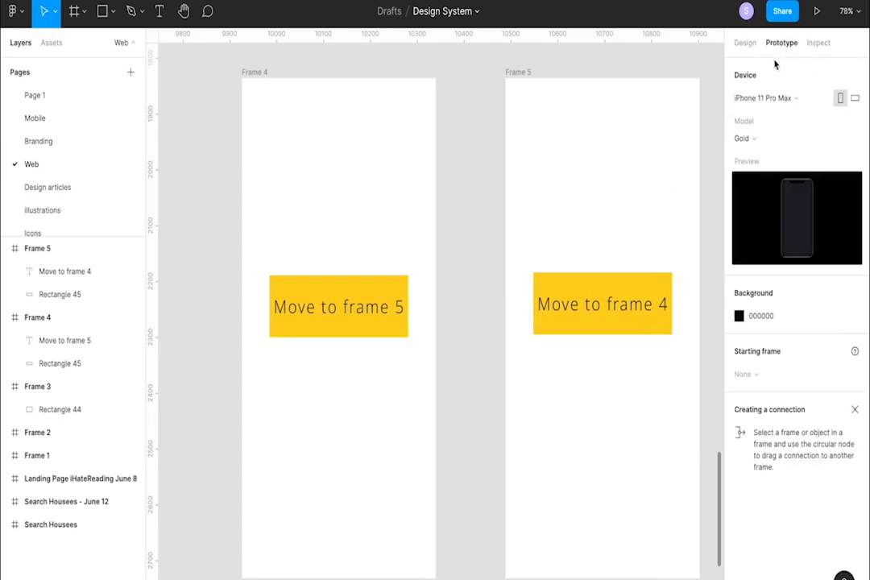
left_click(265, 80)
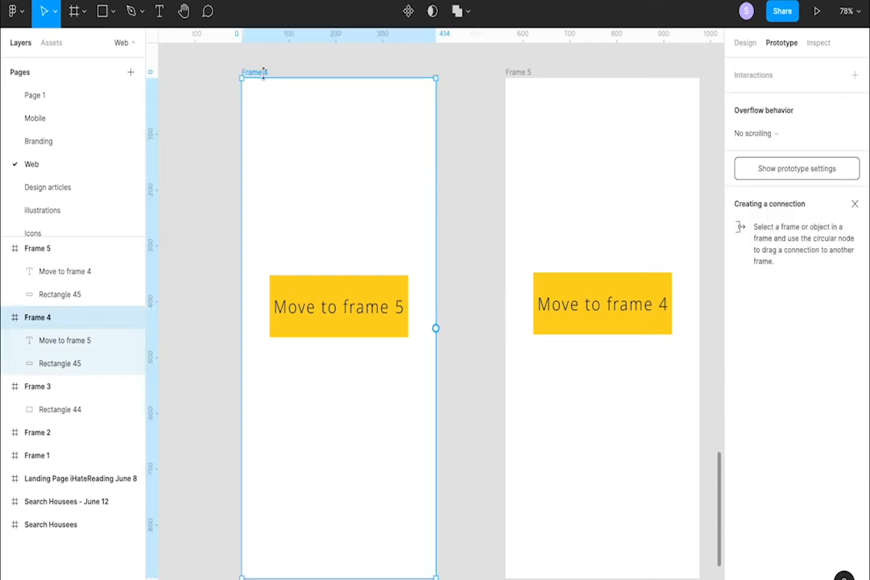
left_click(759, 169)
left_click(258, 73)
left_click(812, 170)
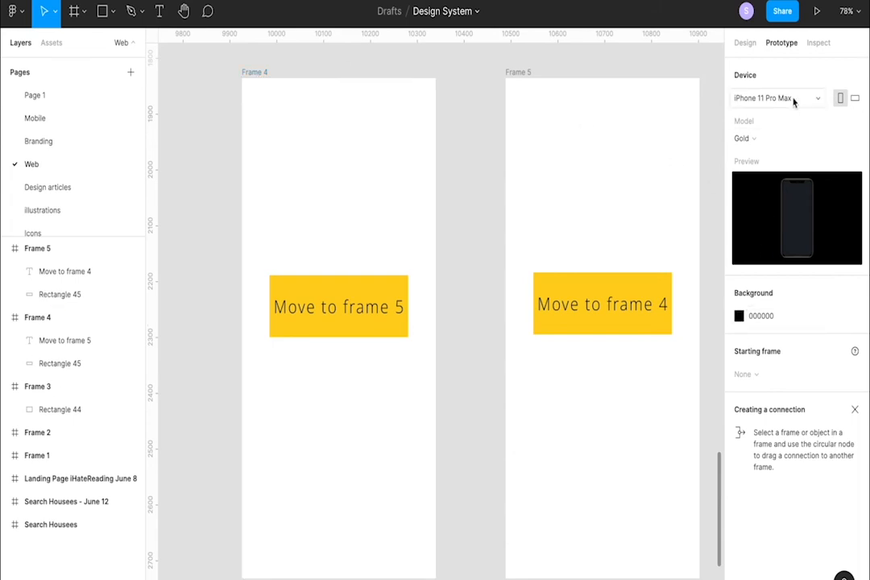
left_click(522, 72)
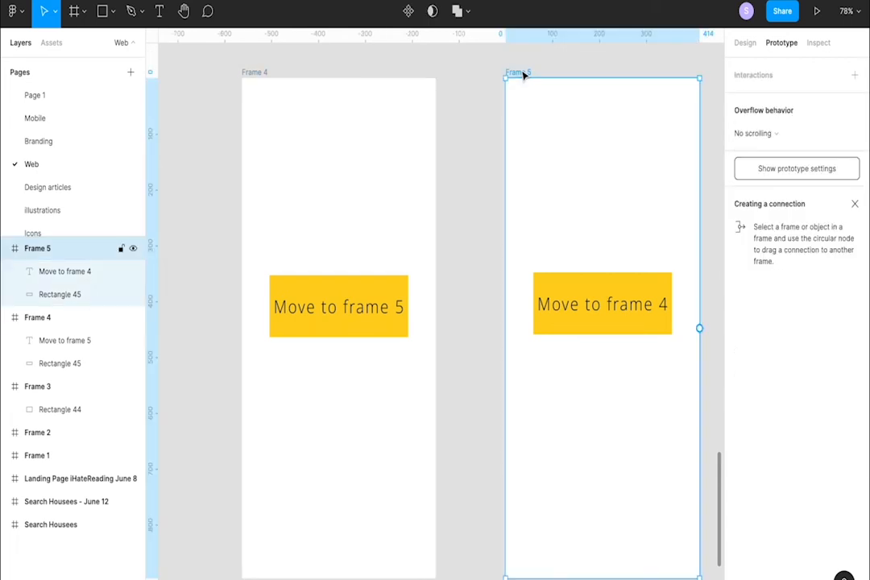
left_click(762, 172)
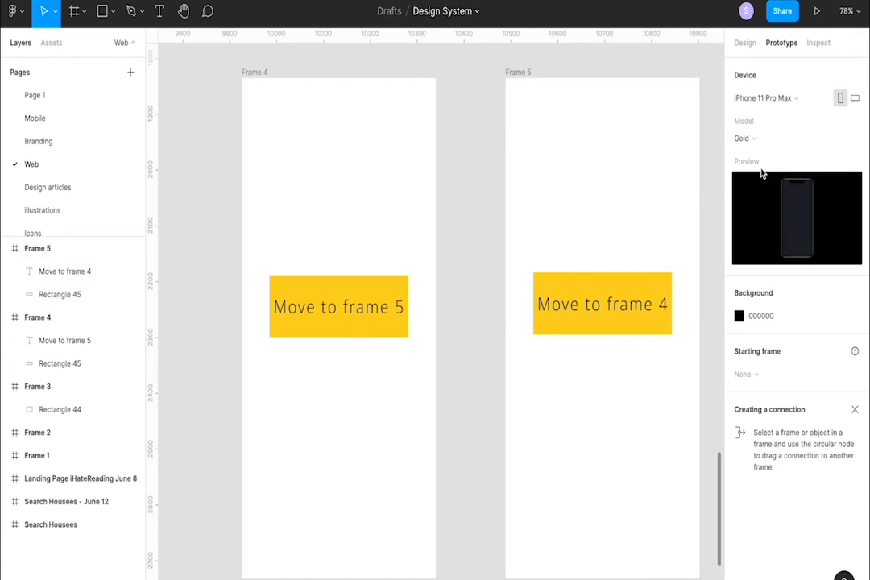
left_click(773, 96)
left_click(773, 97)
Add an on-tap interaction to the "Move to frame 4" text in Frame 5 and open its interaction details.
left_click(354, 292)
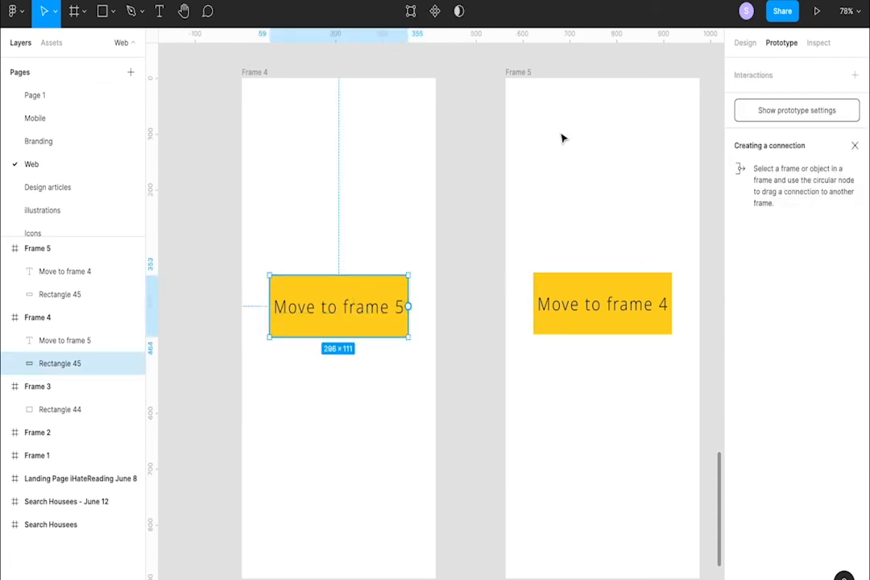
left_click(567, 310)
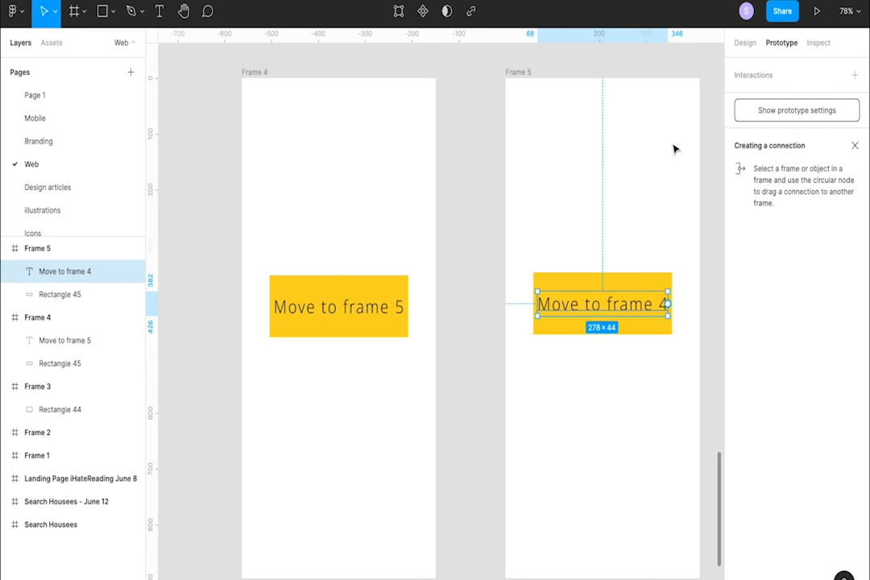
left_click(855, 75)
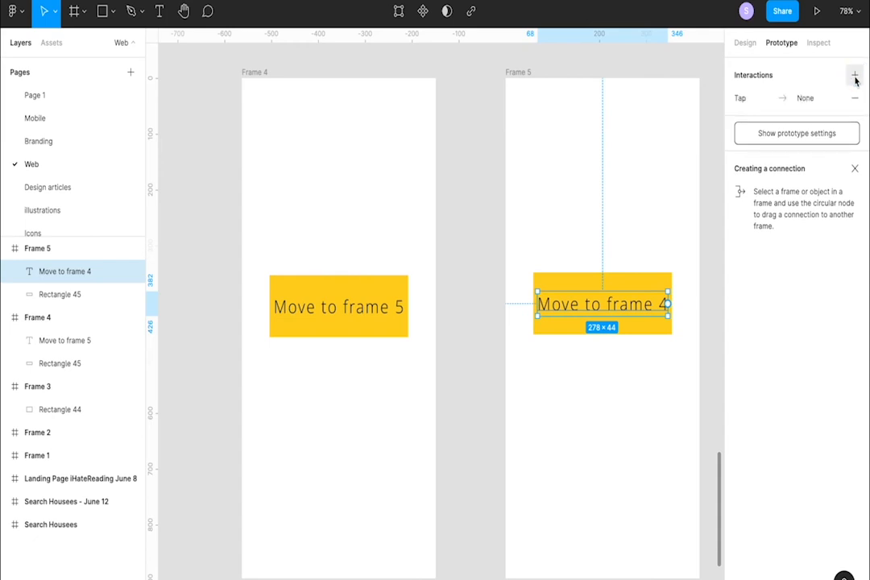
left_click(742, 99)
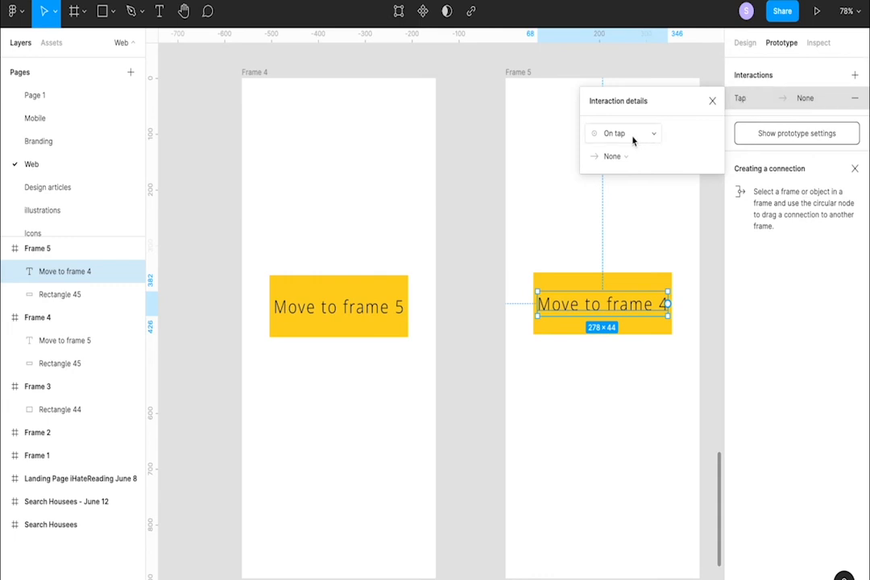
Add an on-tap interaction to the rectangle behind "Move to frame 5" in Frame 4 that navigates to Frame 5.
left_click(354, 281)
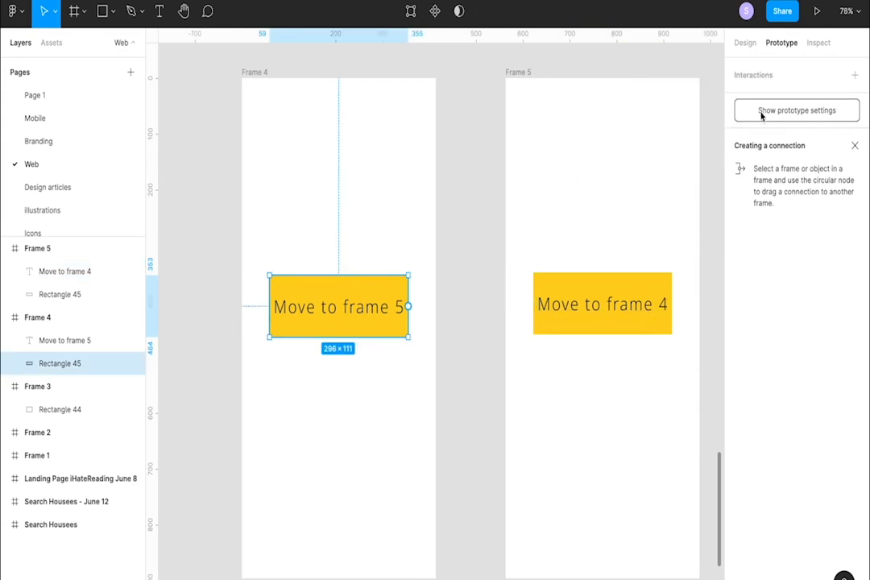
left_click(854, 75)
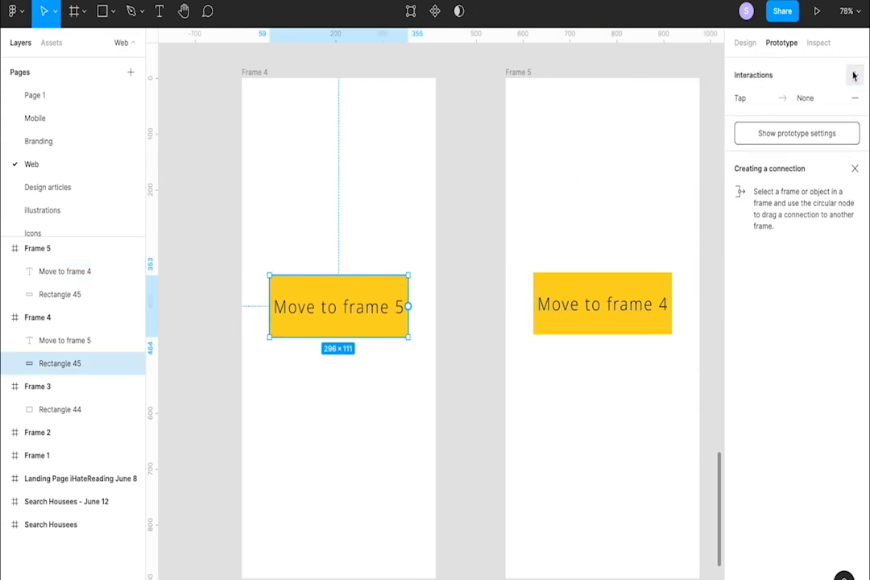
left_click(738, 97)
left_click(615, 133)
left_click(617, 136)
left_click(620, 156)
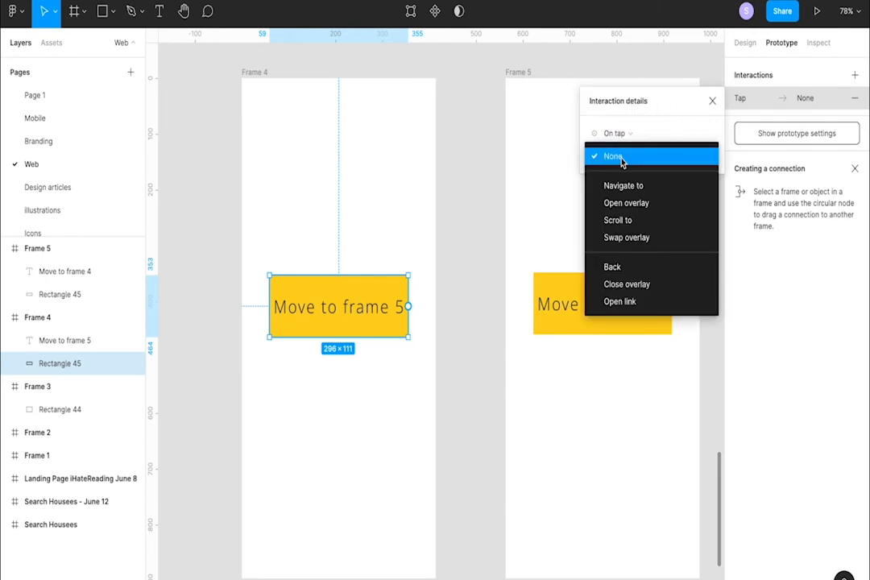
left_click(633, 187)
left_click(679, 158)
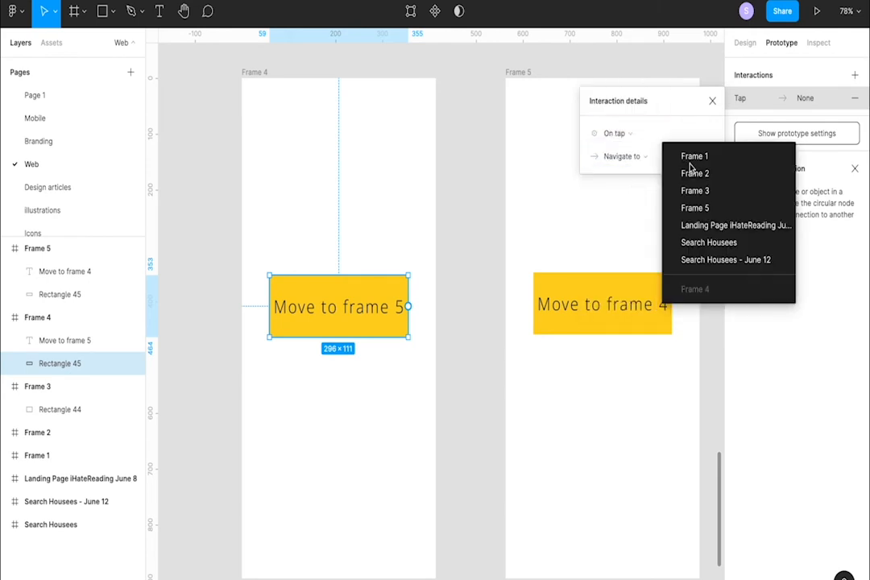
left_click(702, 207)
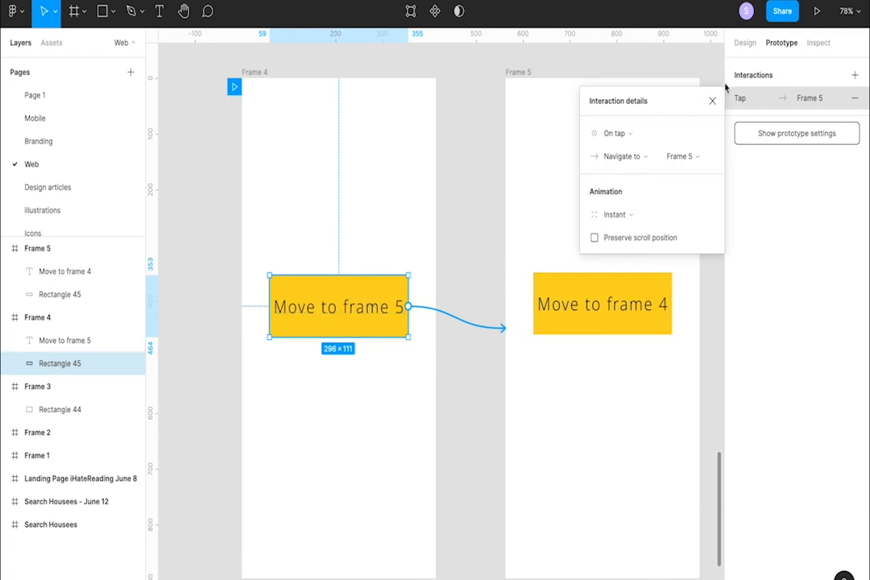
left_click(711, 100)
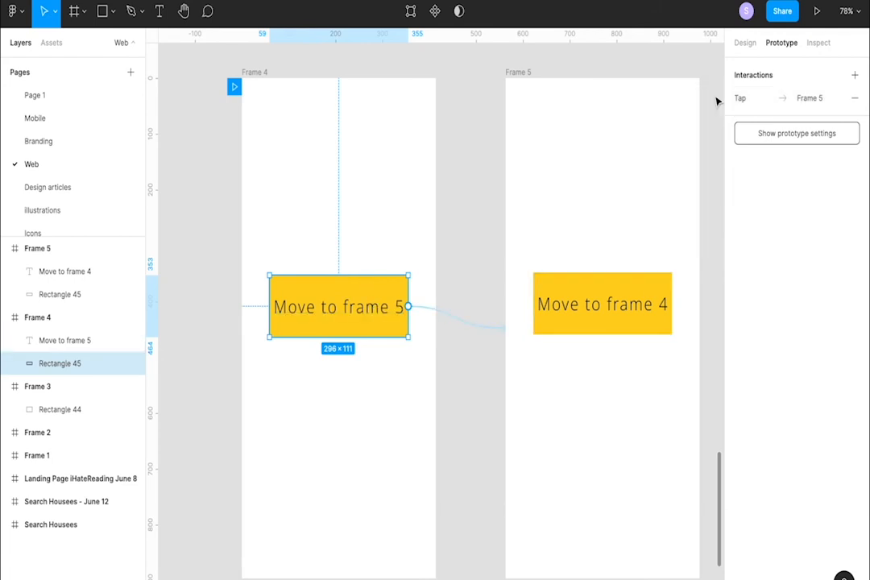
Add an on-tap interaction to the rectangle behind "Move to frame 4" in Frame 5 that navigates to Frame 4.
left_click(618, 288)
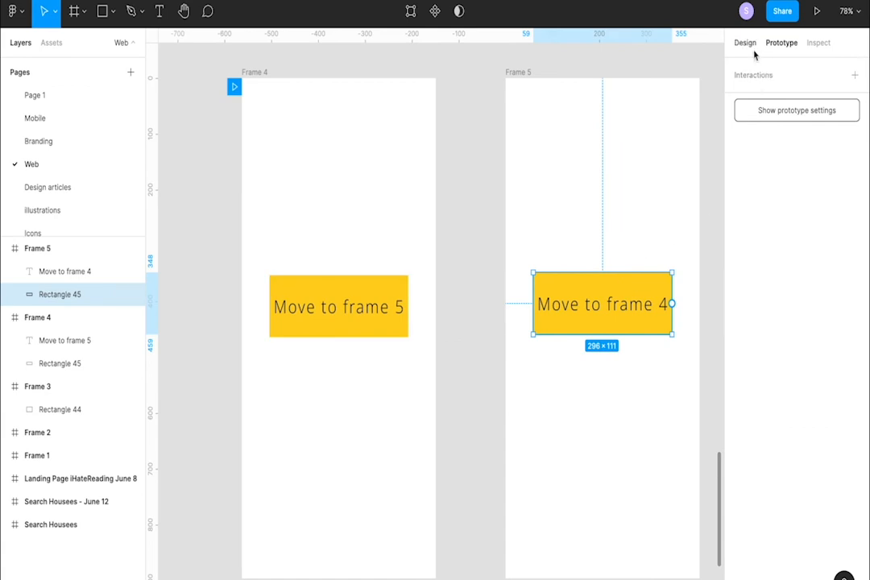
left_click(854, 74)
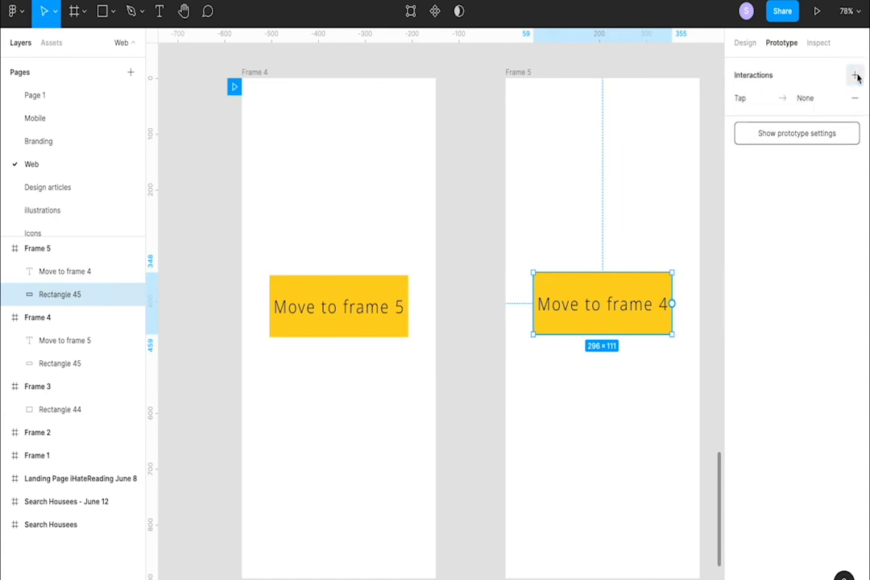
left_click(742, 99)
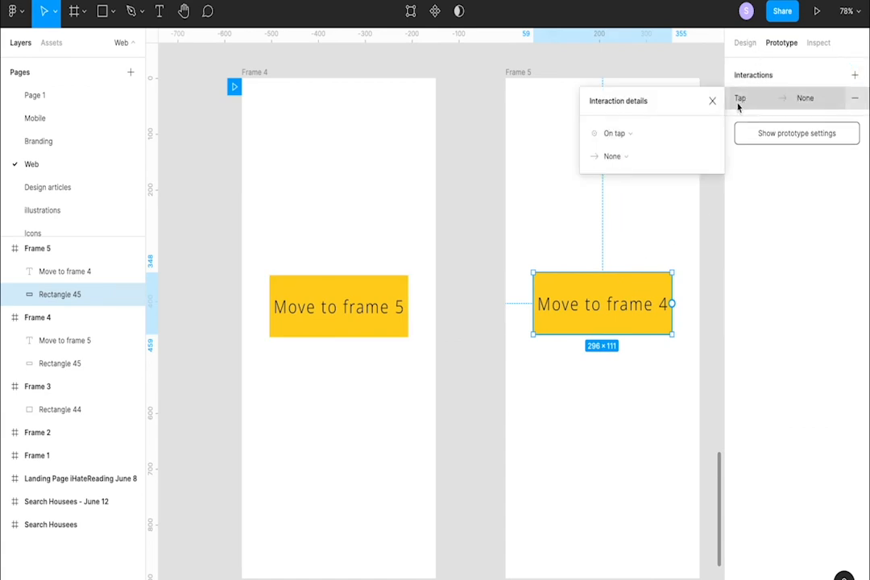
left_click(625, 157)
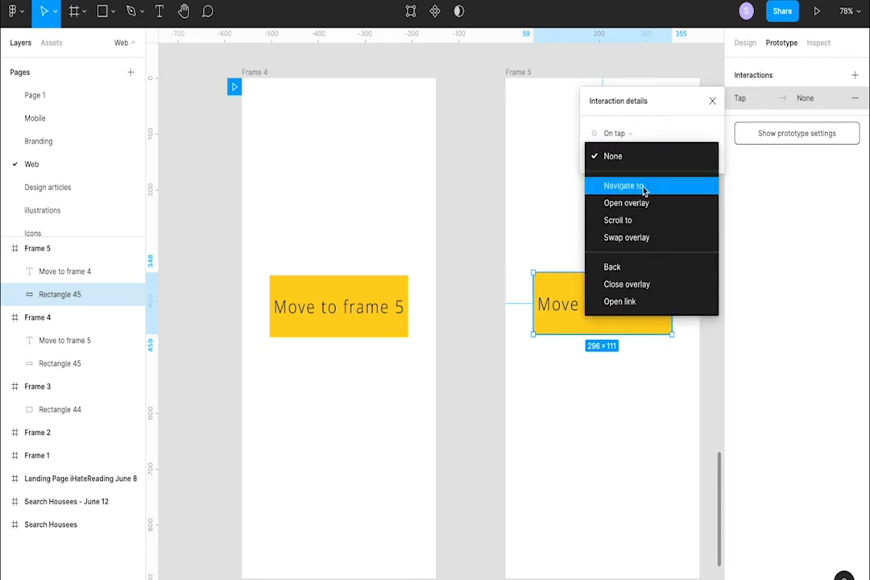
left_click(643, 188)
left_click(682, 157)
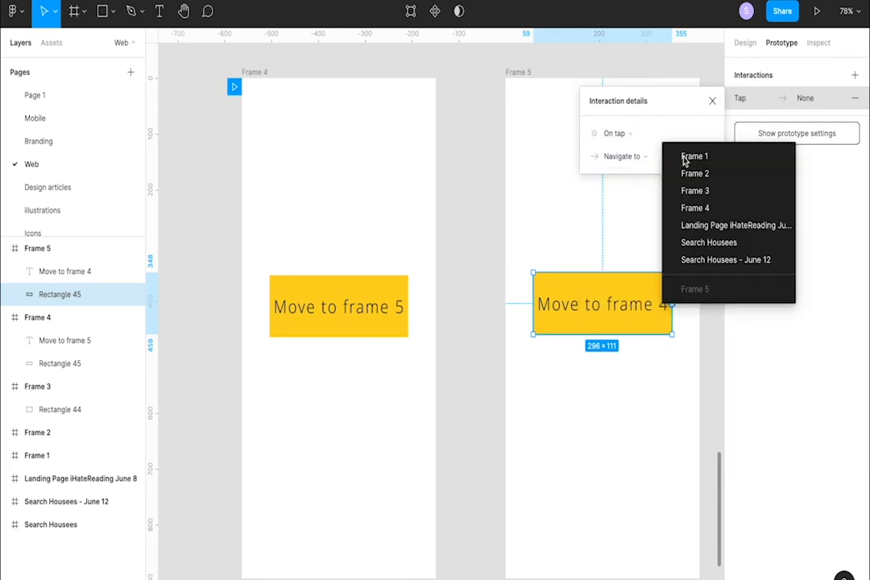
left_click(703, 208)
left_click(712, 101)
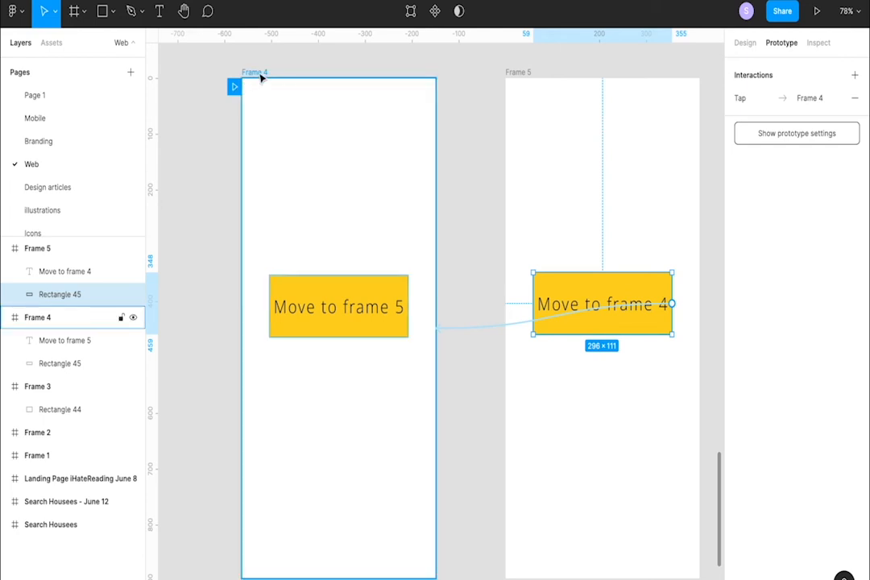
Run the prototype and tap the yellow buttons repeatedly to test switching between Frame 4 and Frame 5.
left_click(816, 17)
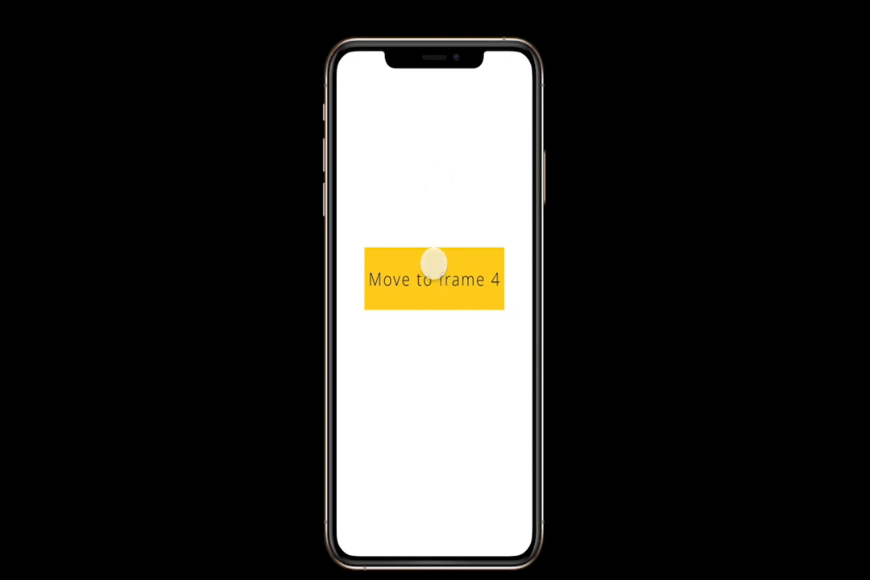
left_click(433, 262)
left_click(433, 259)
left_click(433, 259)
left_click(433, 261)
left_click(434, 259)
left_click(433, 261)
left_click(433, 259)
left_click(434, 258)
left_click(433, 259)
left_click(433, 259)
left_click(433, 259)
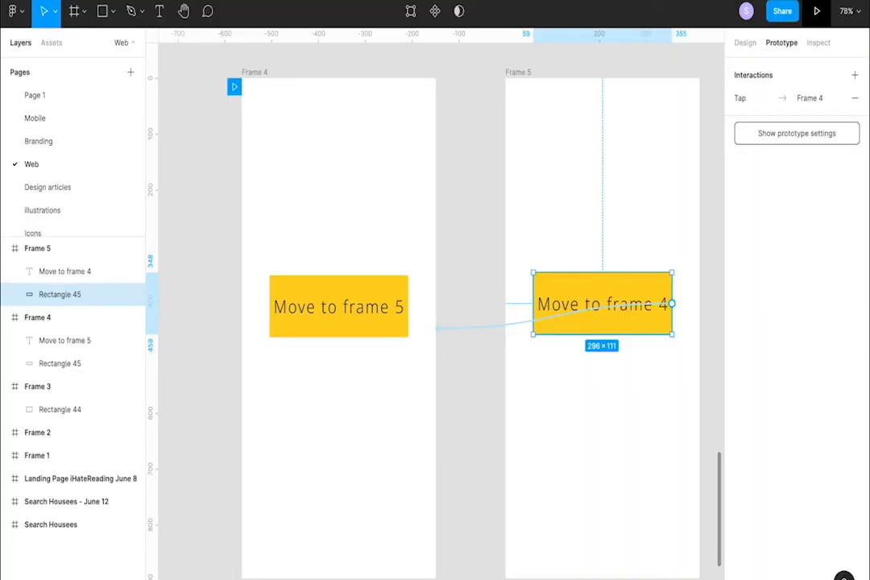
Select Frame 4 and review its design properties and generated CSS code, highlighting the code lines.
scroll(509, 263, "right", 2)
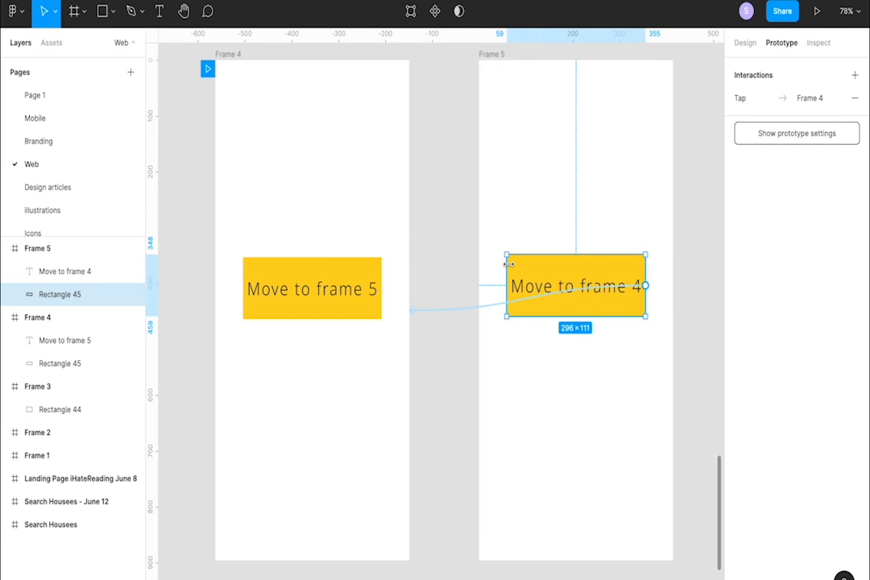
scroll(524, 292, "down", 4)
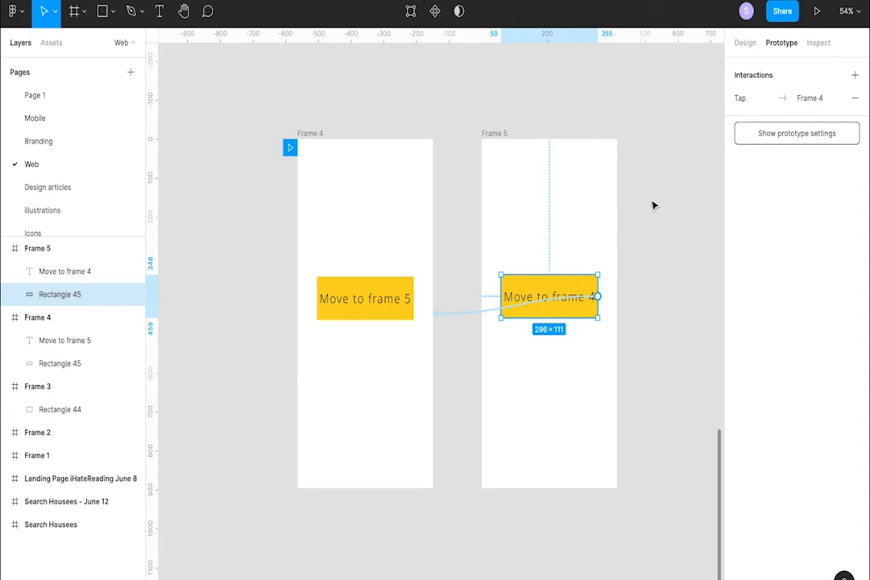
left_click(311, 133)
left_click(744, 44)
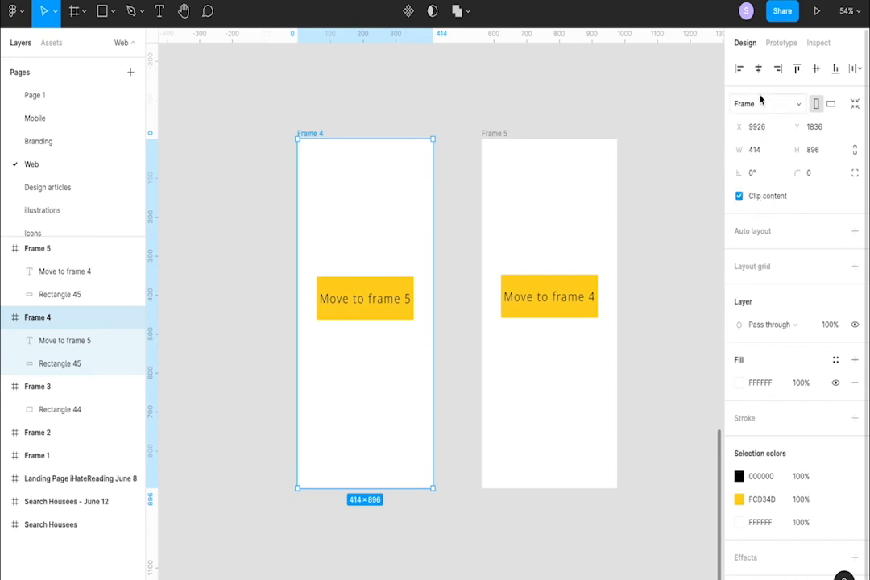
left_click(823, 44)
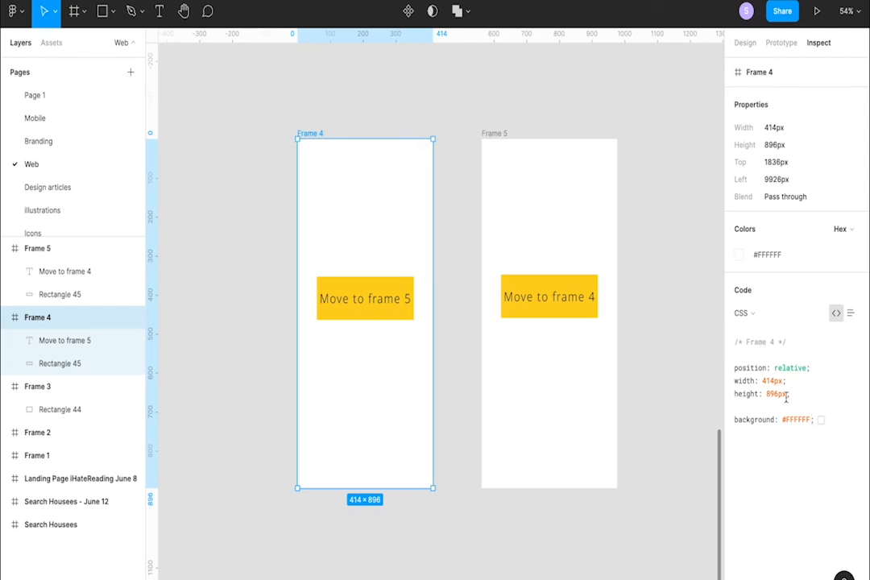
left_click_drag(814, 419, 735, 365)
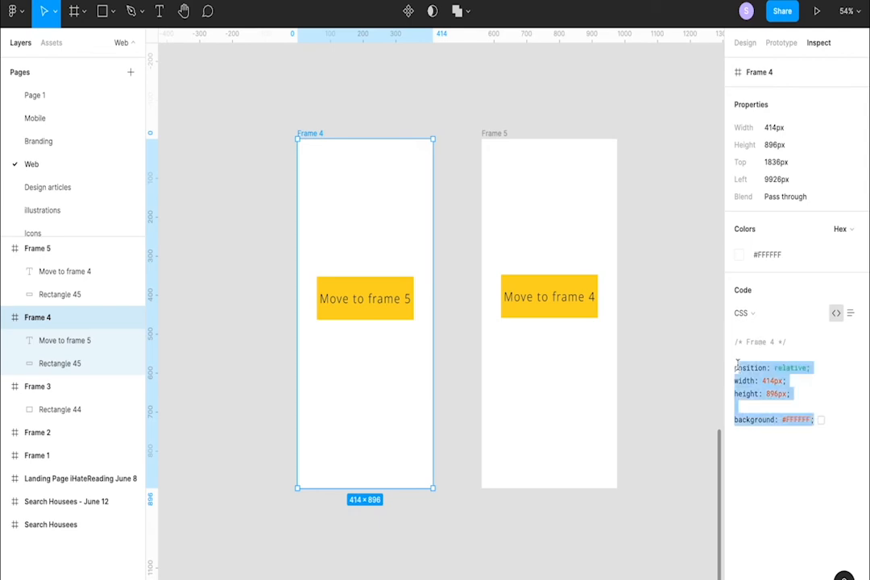
left_click(800, 377)
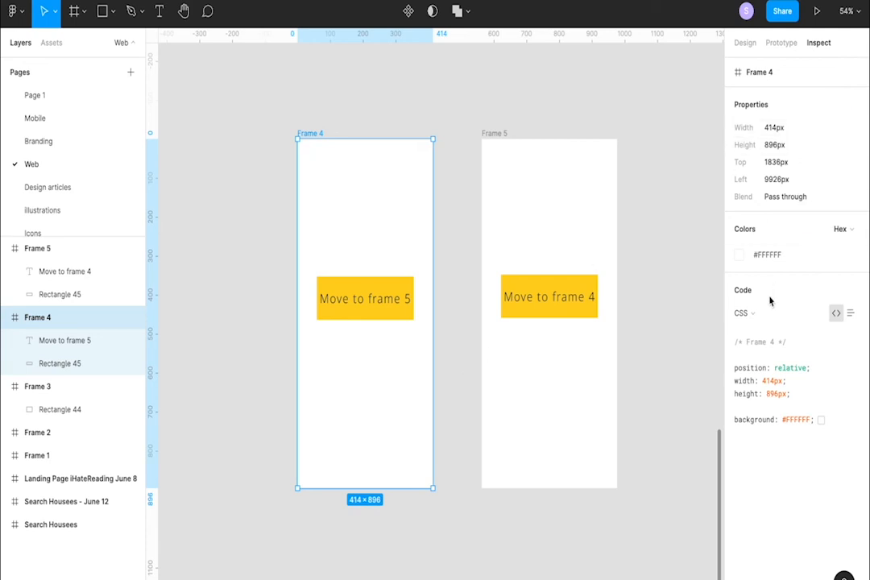
View Frame 4's generated code as iOS and Android, and return the code format to CSS.
left_click(762, 315)
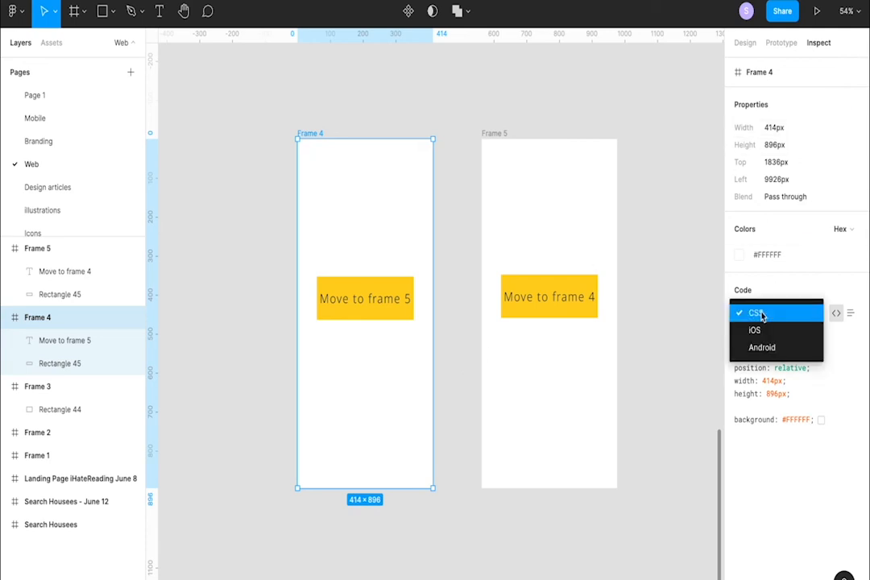
left_click(774, 331)
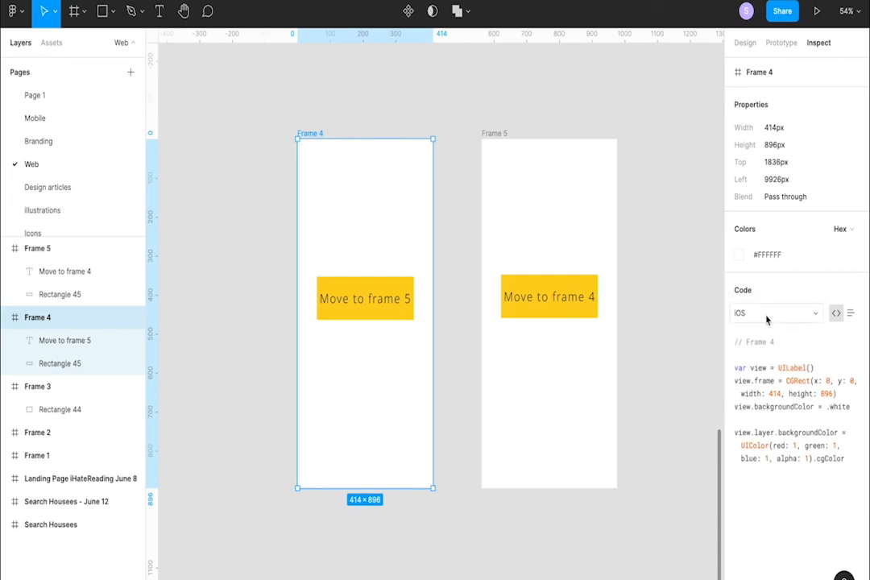
left_click(766, 320)
left_click(761, 330)
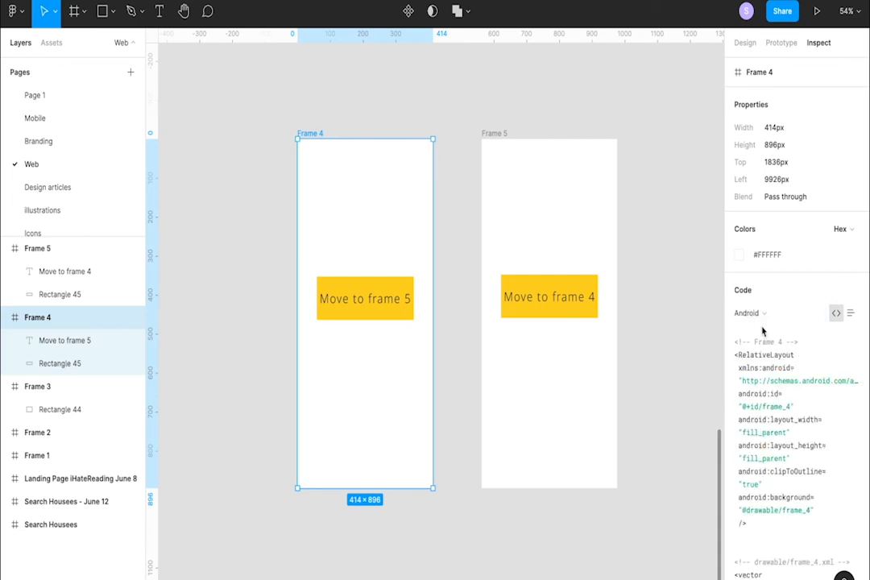
scroll(769, 354, "down", 3)
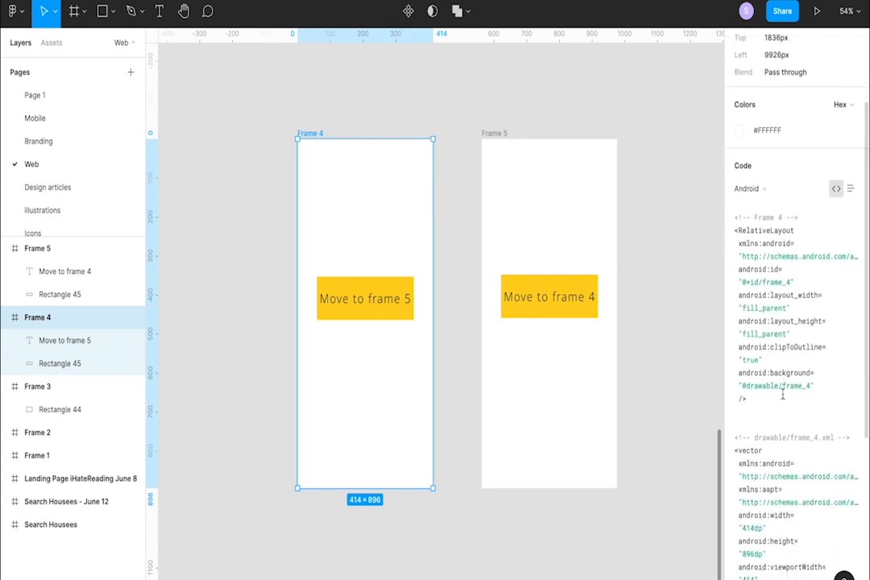
scroll(781, 394, "up", 3)
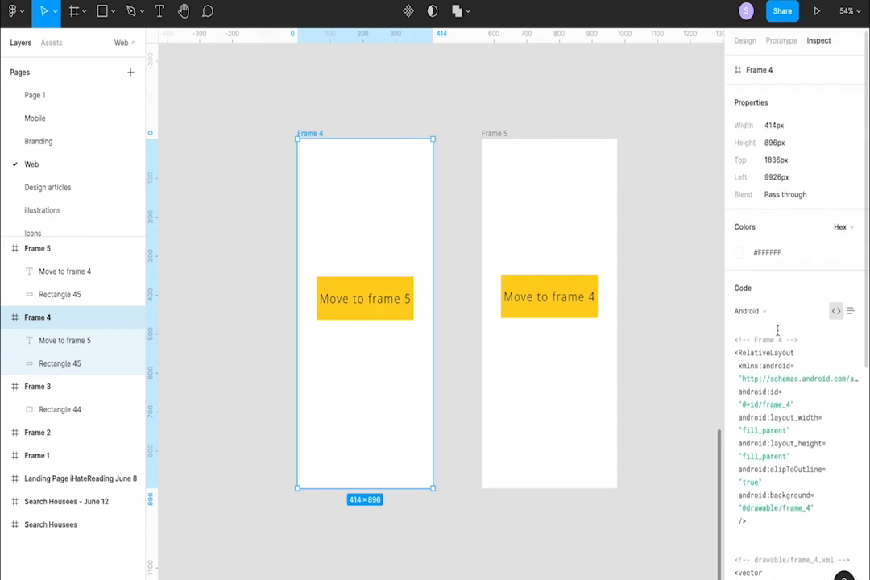
left_click(761, 314)
left_click(772, 292)
left_click(755, 312)
left_click(765, 295)
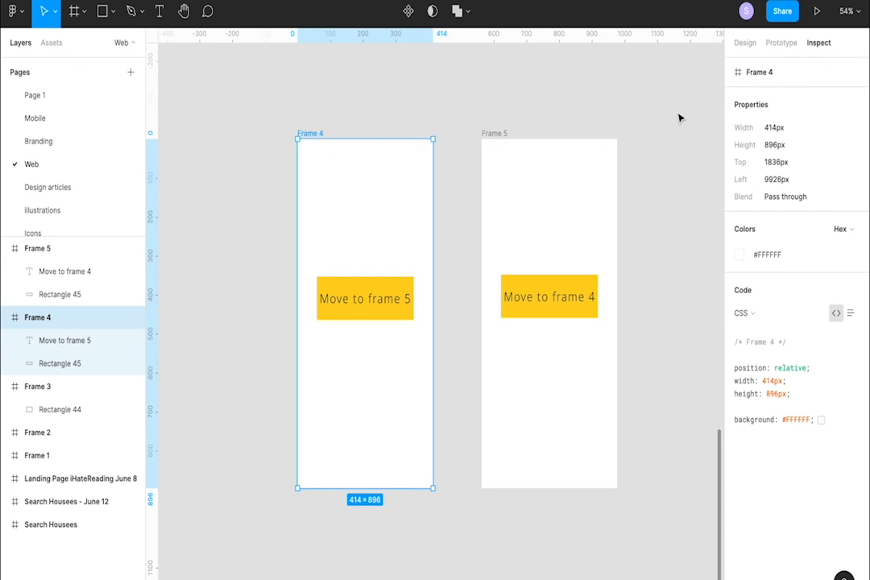
Measure the distance between Frame 4 and Frame 5.
key("alt")
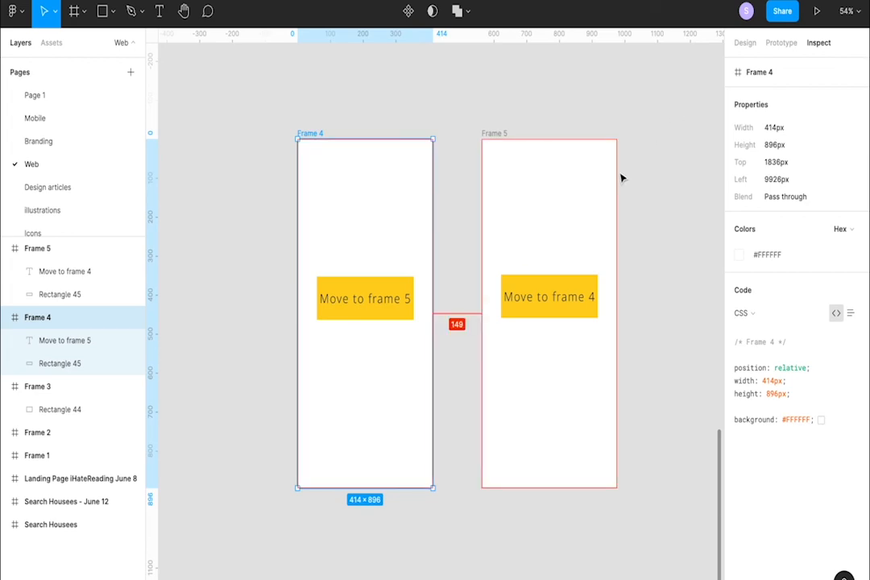